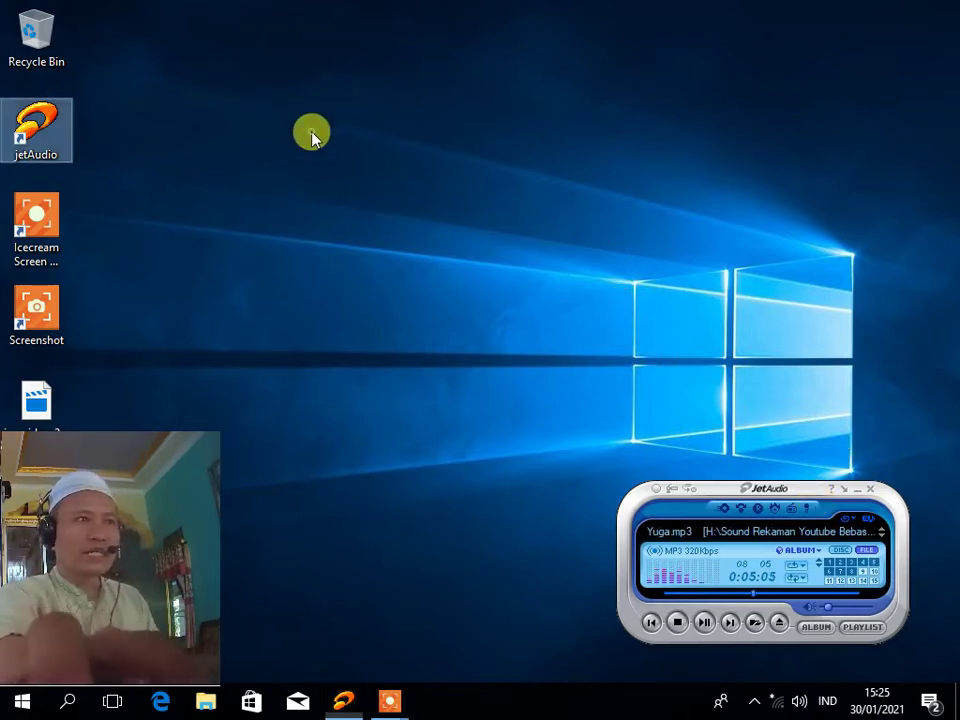
# Open File Explorer and display the contents of the Desktop folder.
pyautogui.rightClick(325, 88)
pyautogui.click(246, 99)
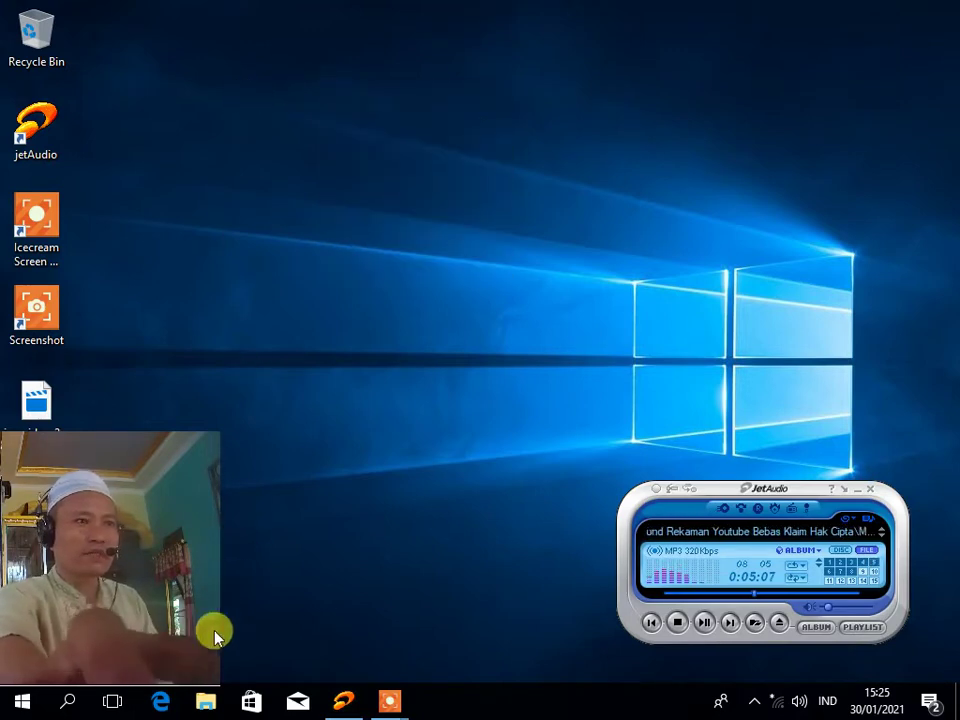
pyautogui.click(205, 703)
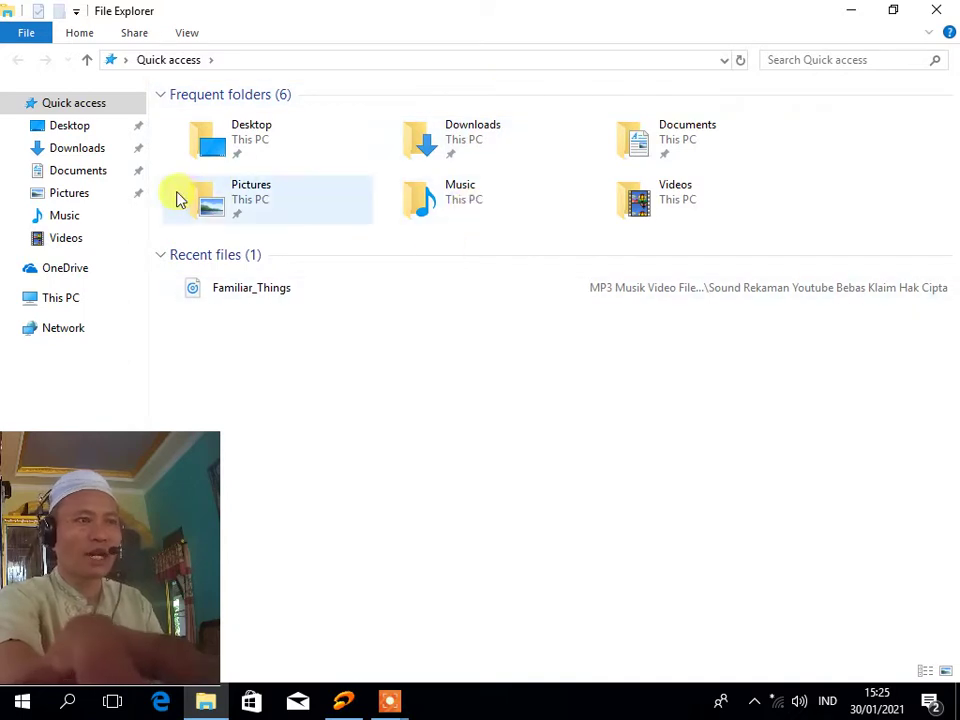
pyautogui.click(75, 133)
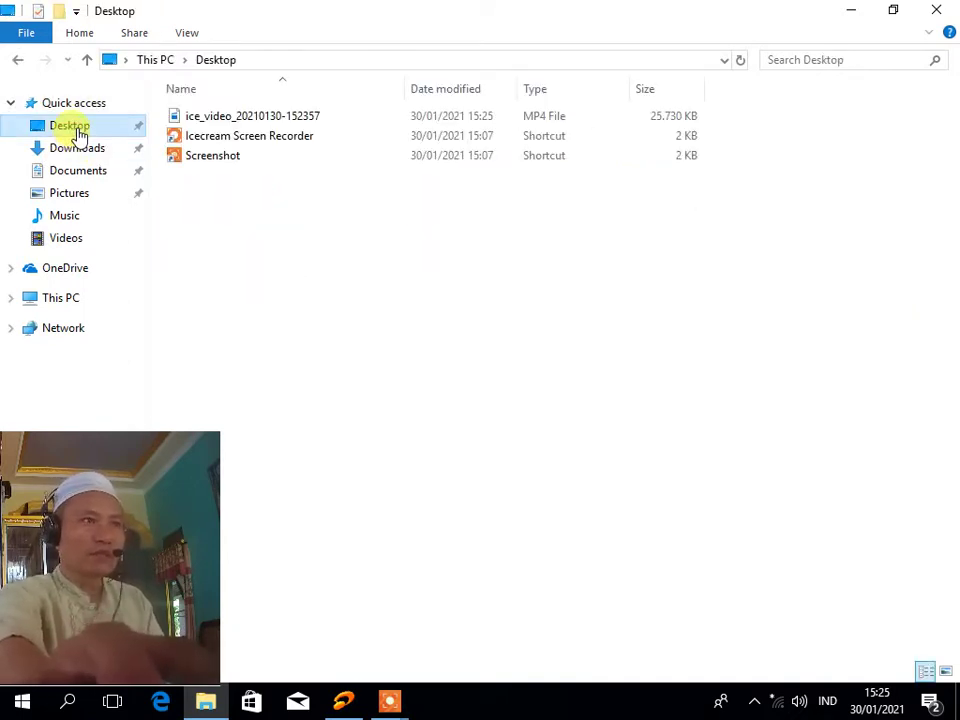
pyautogui.rightClick(78, 135)
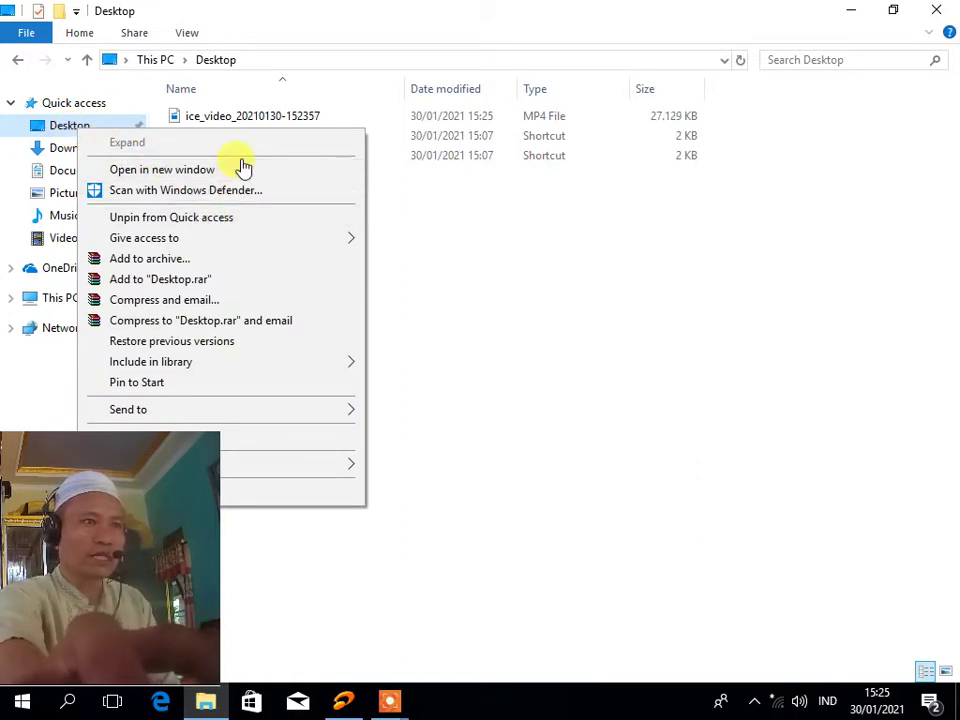
pyautogui.click(275, 492)
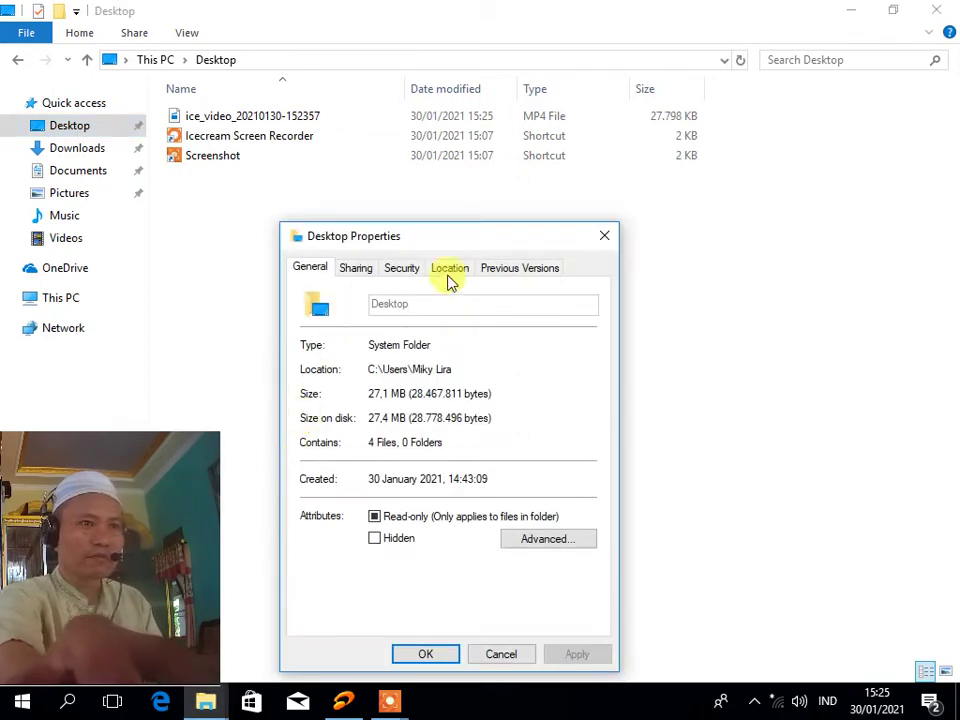
pyautogui.click(604, 238)
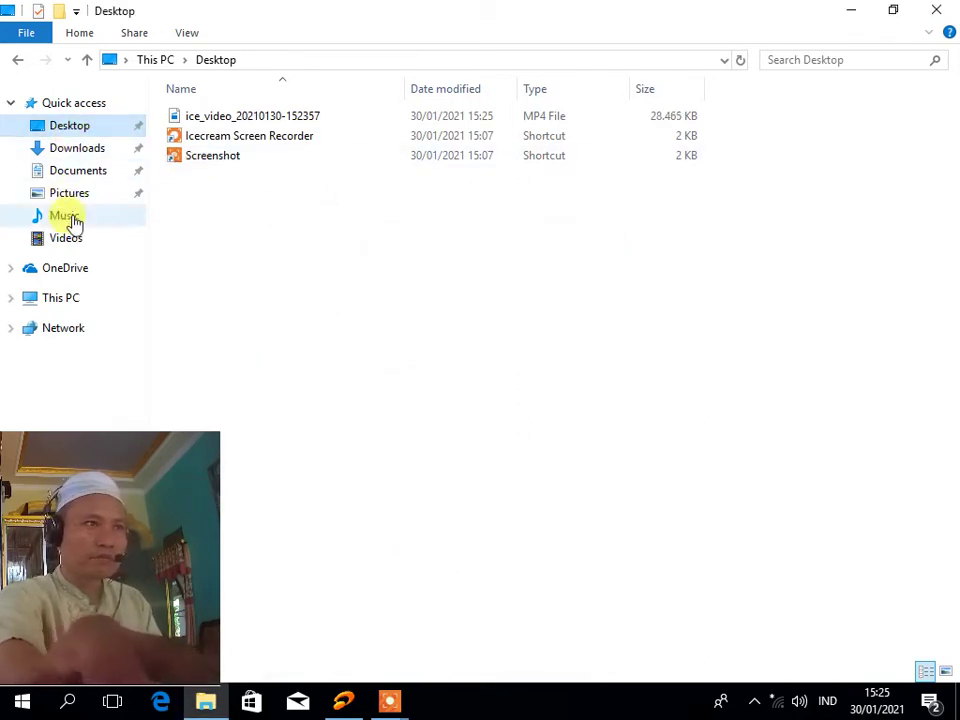
# Examine the Windows edition and activation status in the properties of This PC, and return to the desktop.
pyautogui.click(11, 103)
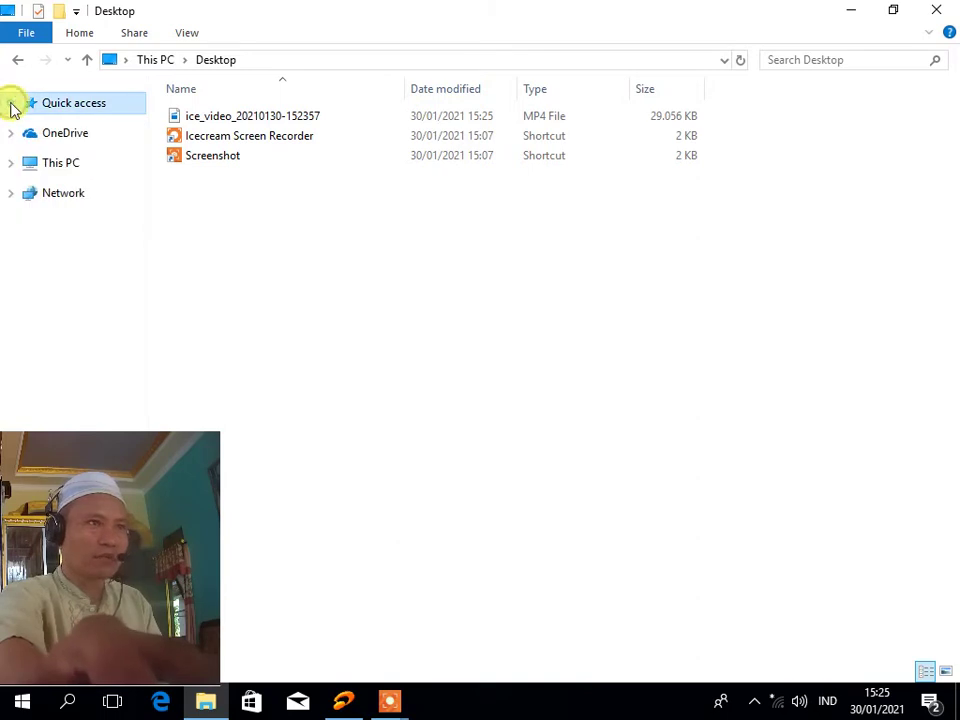
pyautogui.rightClick(60, 166)
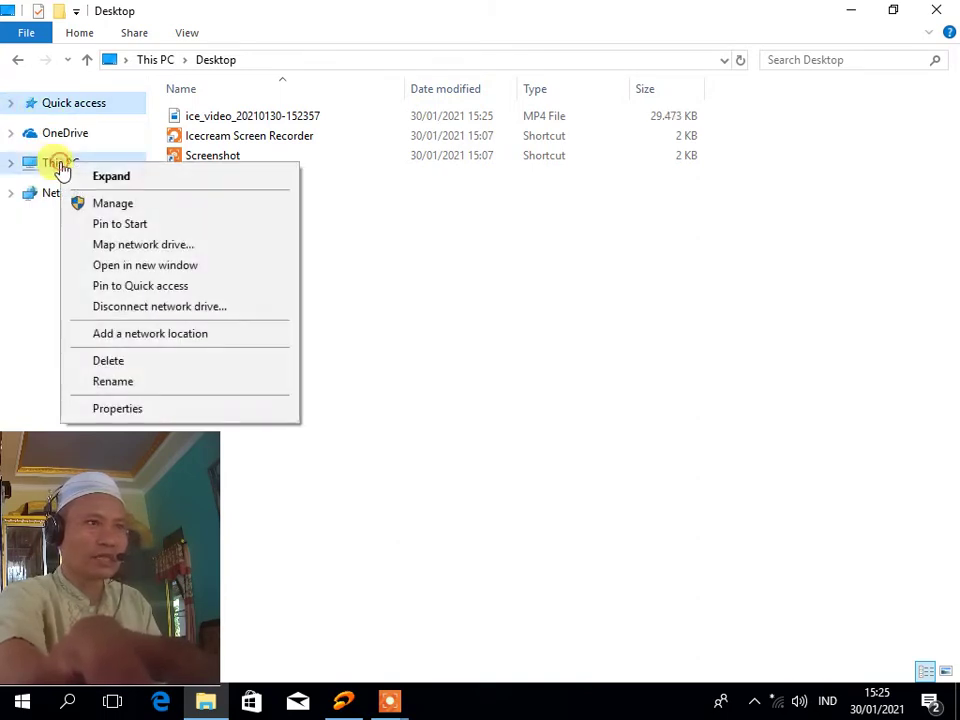
pyautogui.click(115, 410)
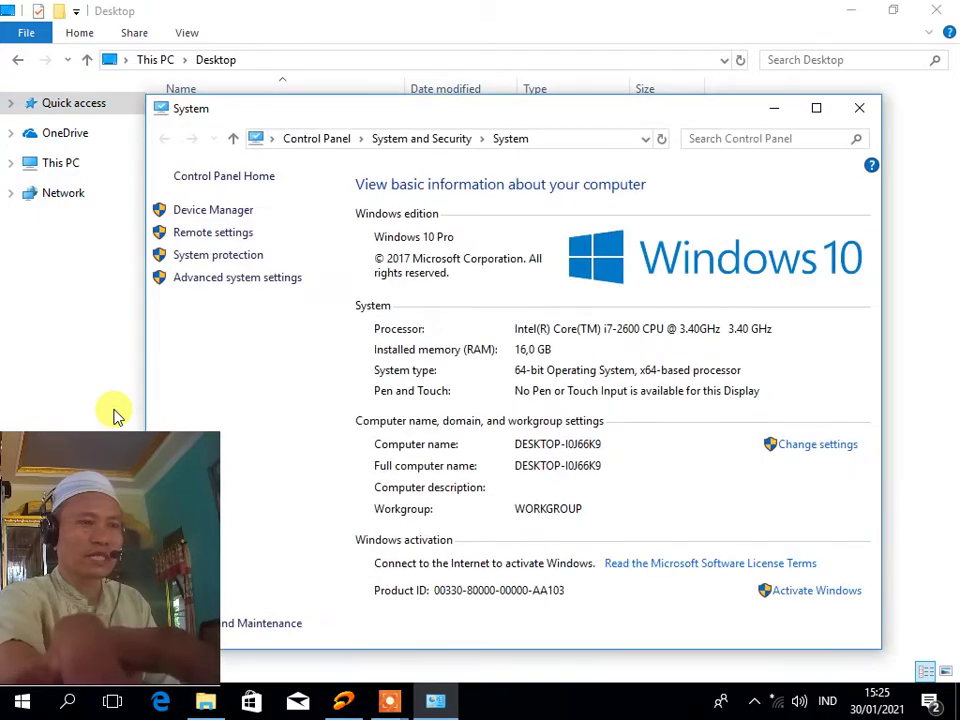
pyautogui.moveTo(415, 115); pyautogui.dragTo(463, 24)
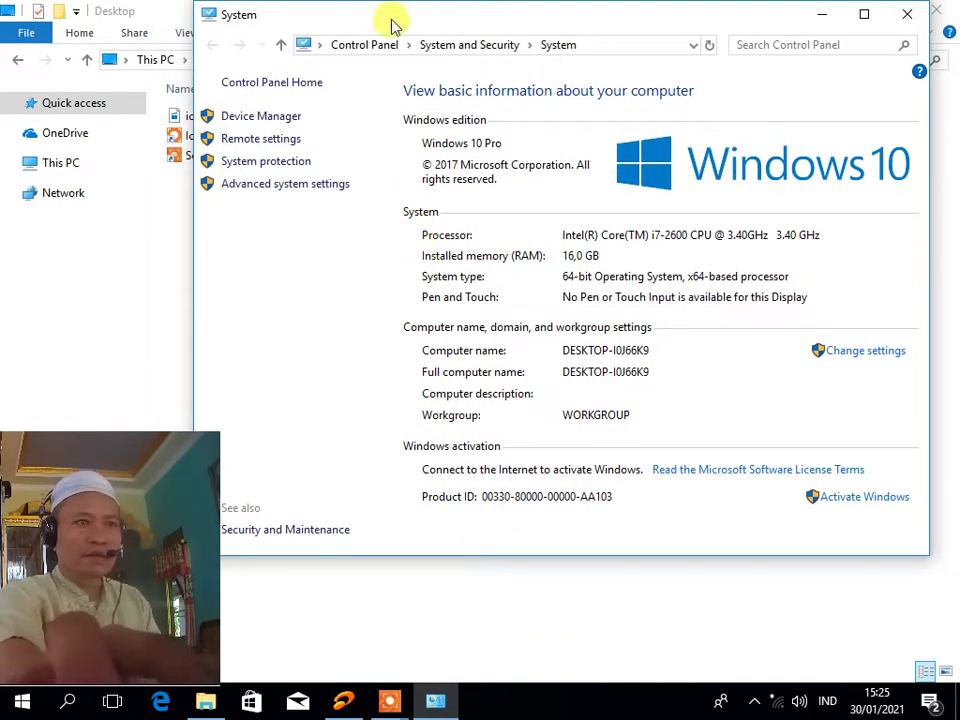
pyautogui.moveTo(392, 25); pyautogui.dragTo(432, 25)
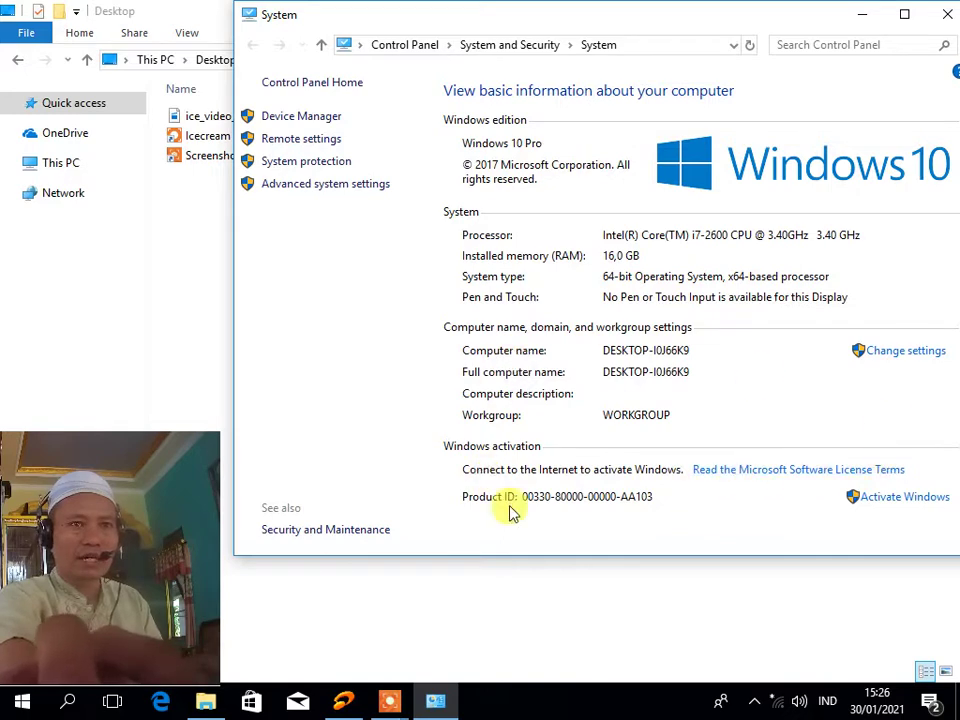
pyautogui.moveTo(741, 21); pyautogui.dragTo(669, 21)
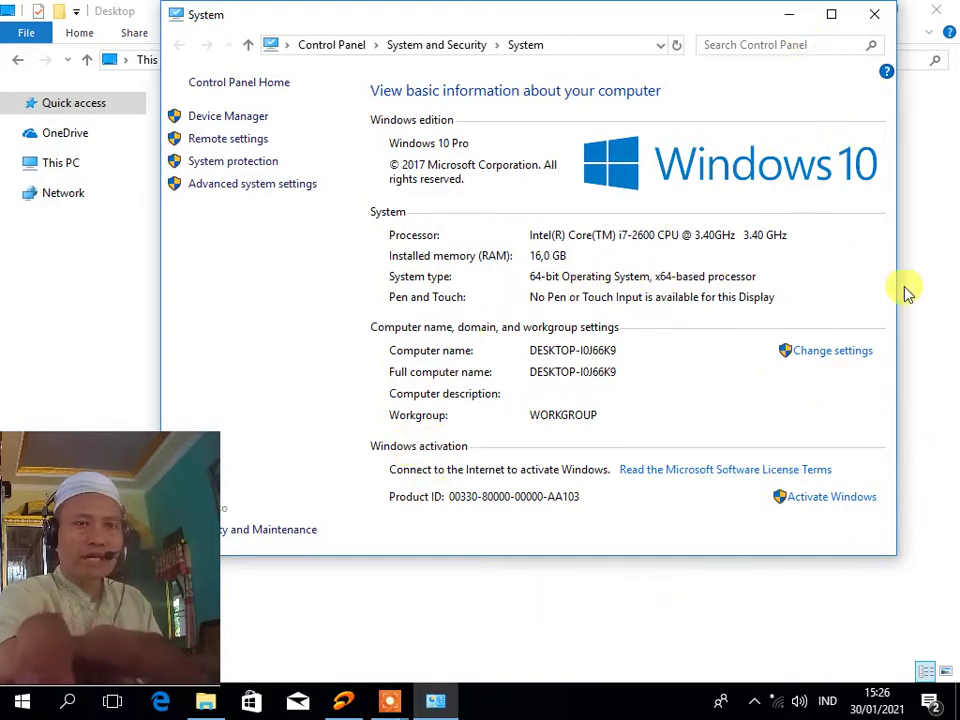
pyautogui.click(872, 13)
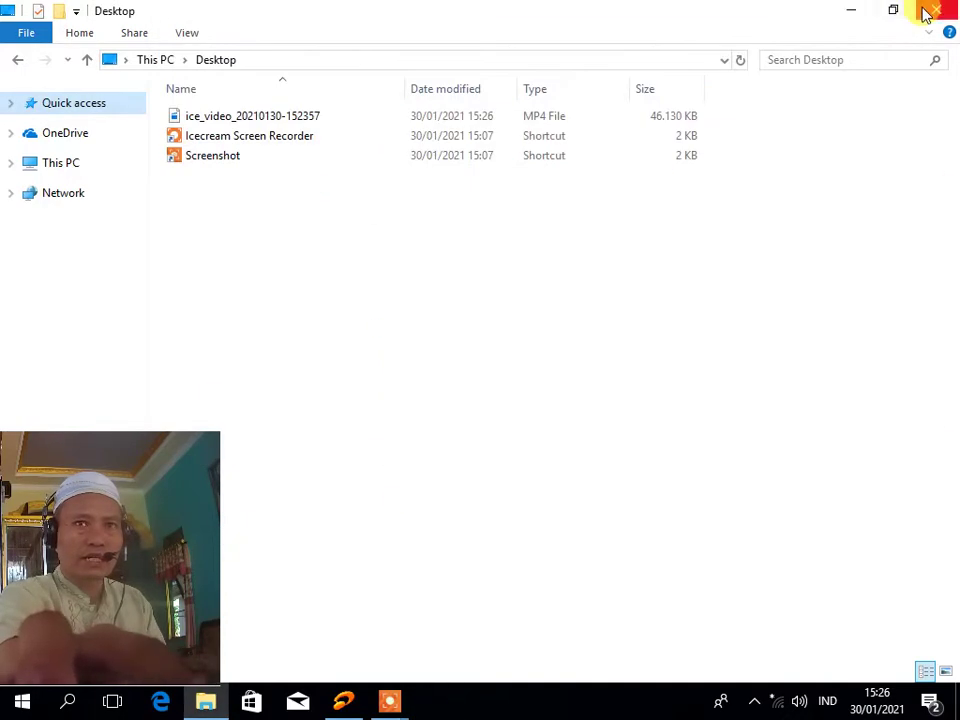
pyautogui.click(848, 12)
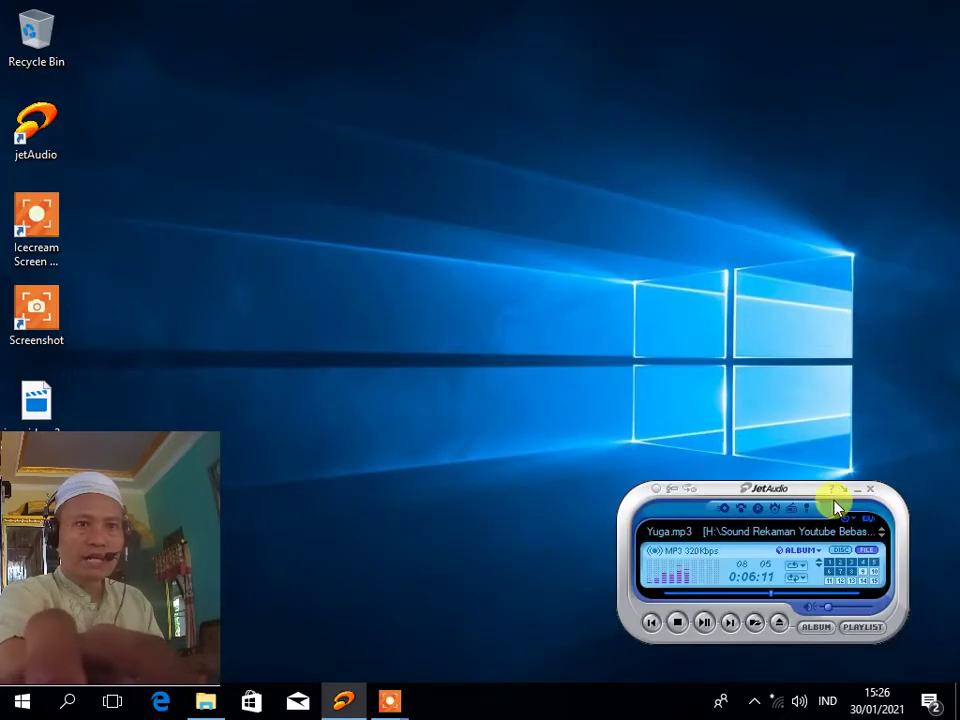
pyautogui.moveTo(782, 489); pyautogui.dragTo(620, 150)
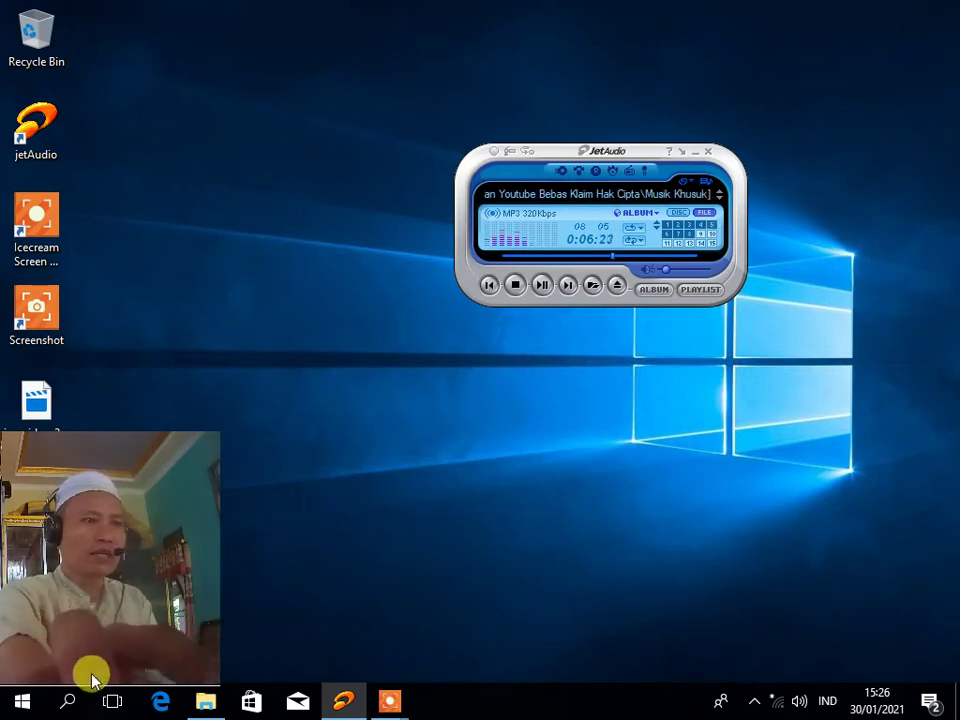
pyautogui.rightClick(33, 700)
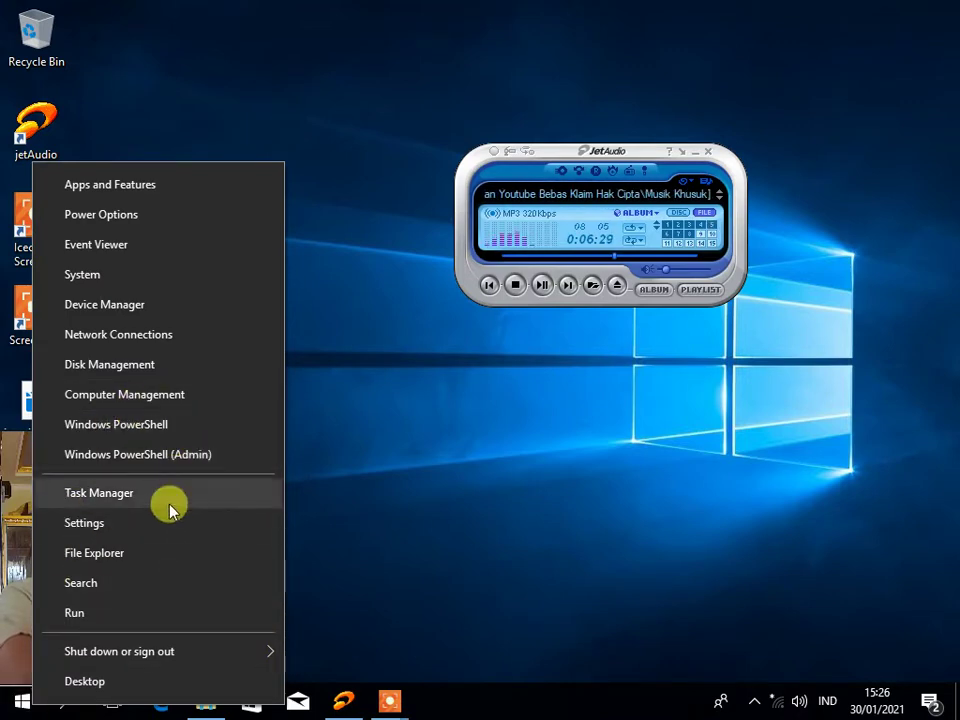
pyautogui.click(410, 470)
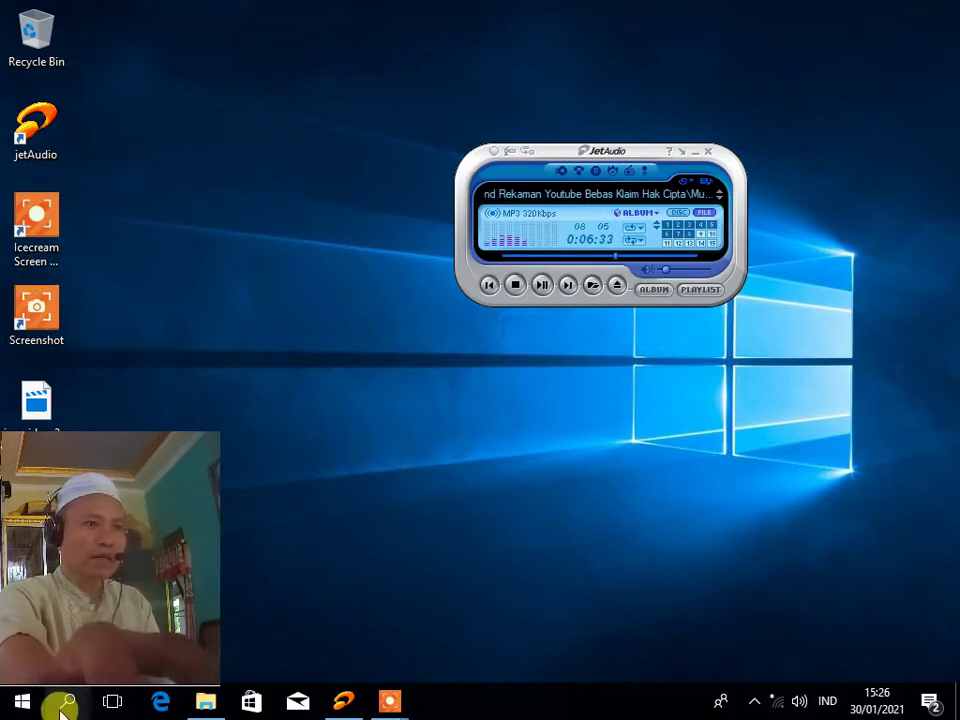
# Restore File Explorer and open the Driver & Pogram Instal Komputer folder on drive G: under This PC.
pyautogui.click(200, 700)
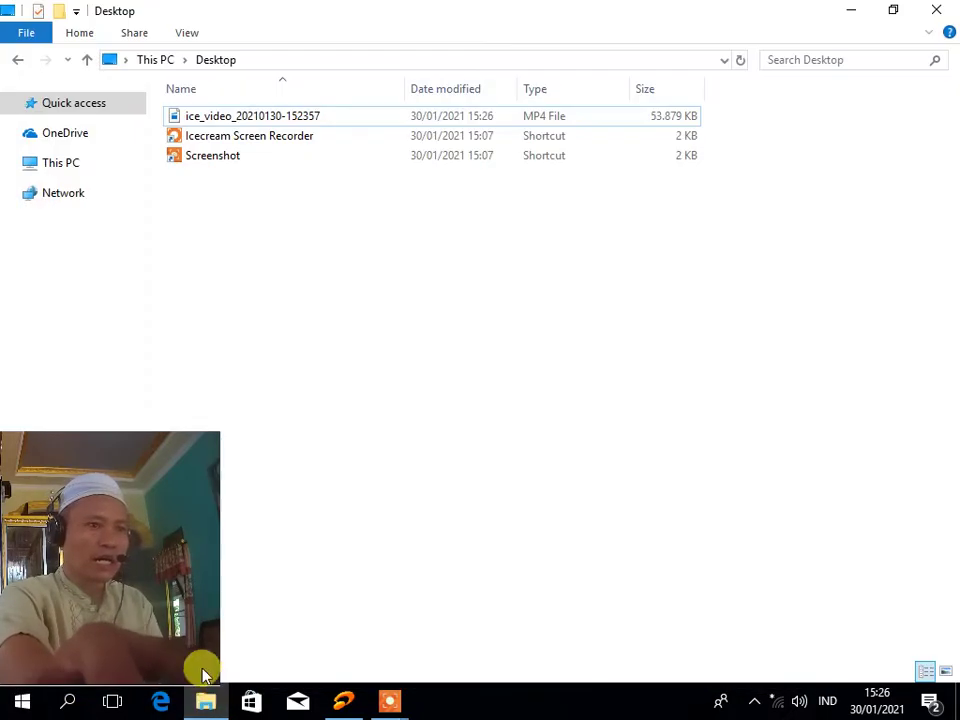
pyautogui.click(20, 708)
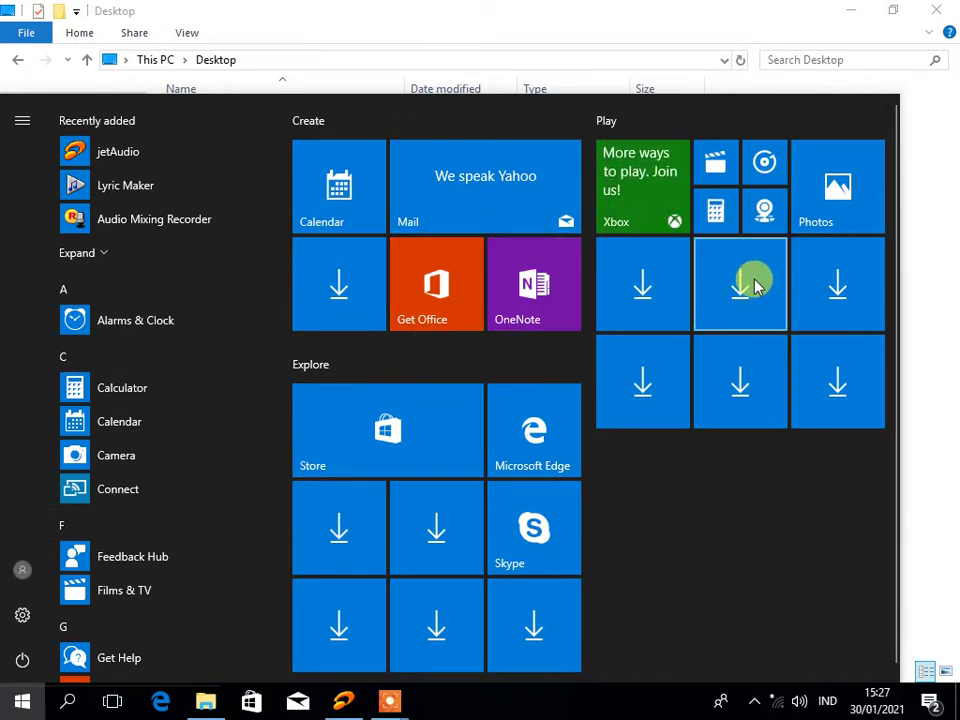
pyautogui.click(645, 26)
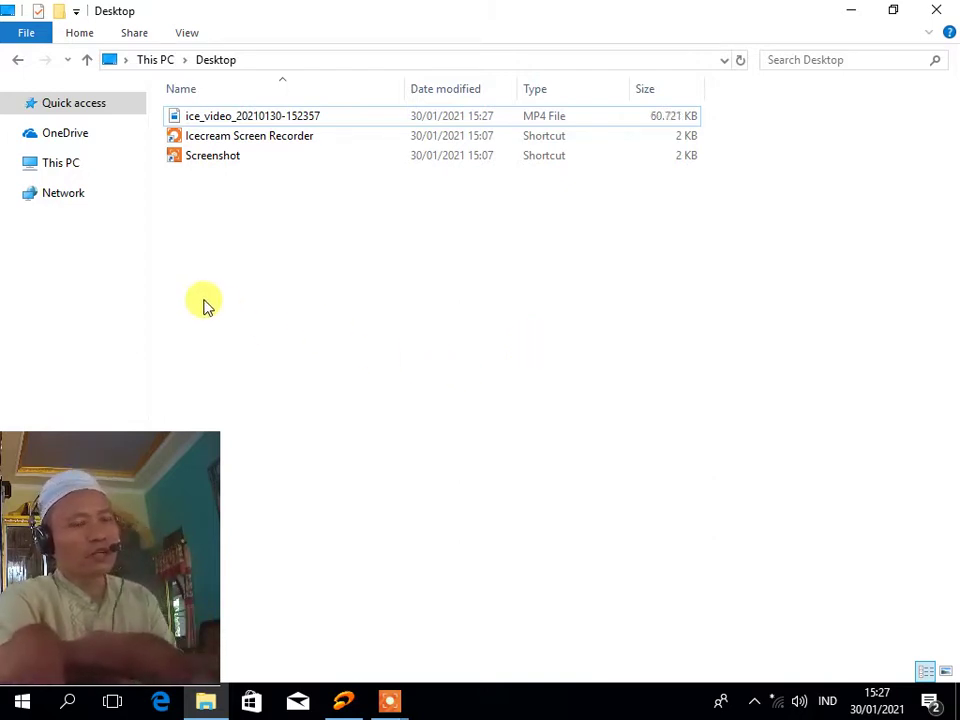
pyautogui.click(78, 172)
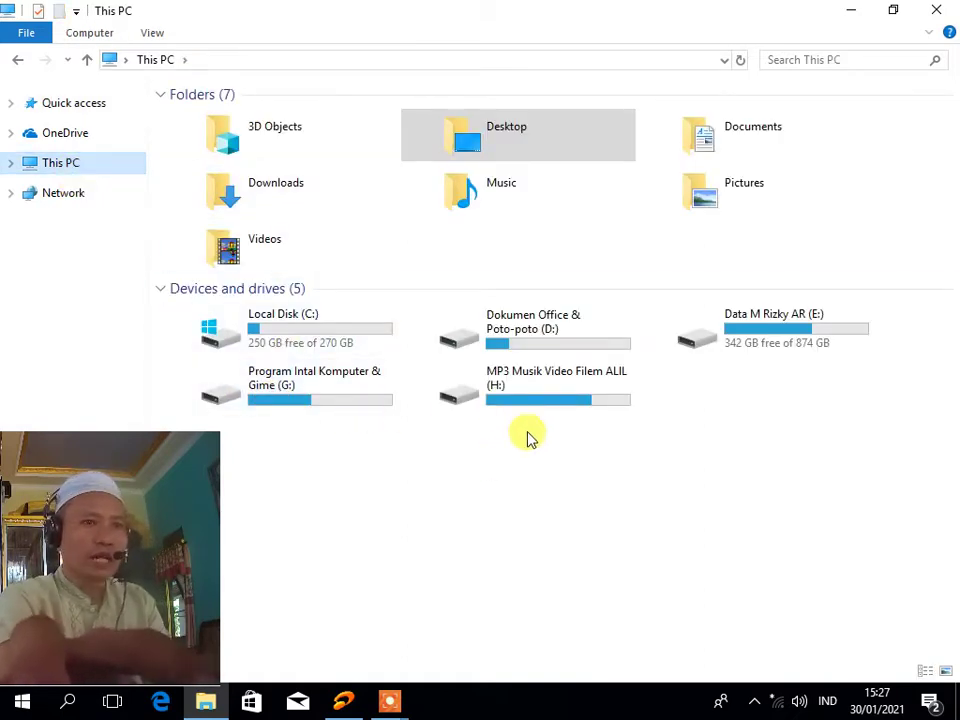
pyautogui.doubleClick(332, 377)
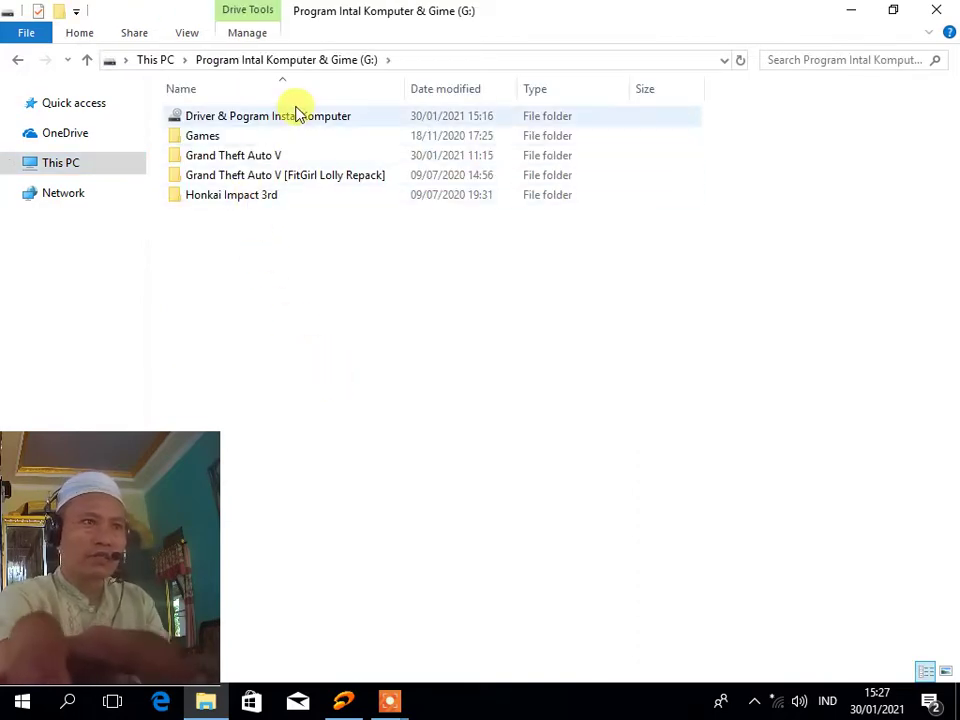
pyautogui.doubleClick(295, 124)
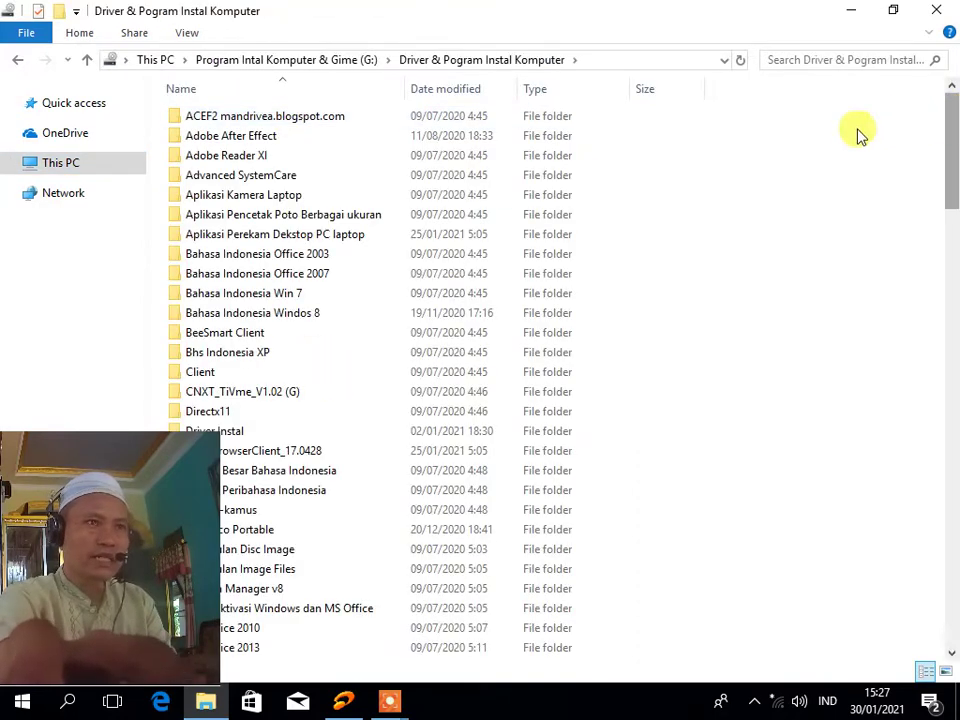
# Look through the folder for the KMSpico Portable archives and open the extracted KMSpico Portable folder.
pyautogui.moveTo(949, 135); pyautogui.dragTo(953, 188)
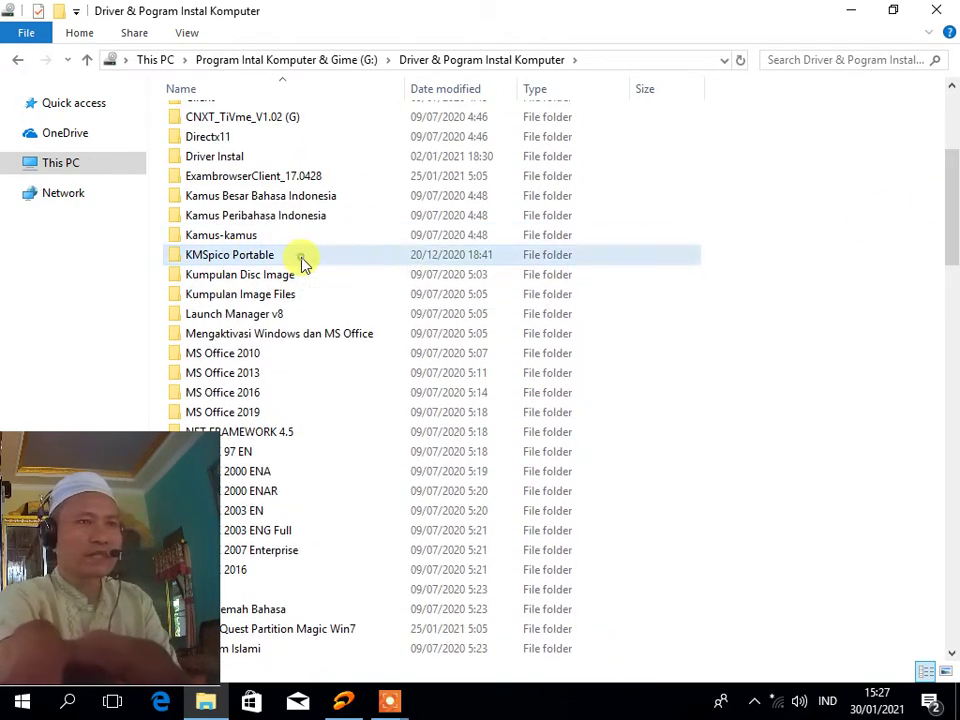
pyautogui.click(303, 261)
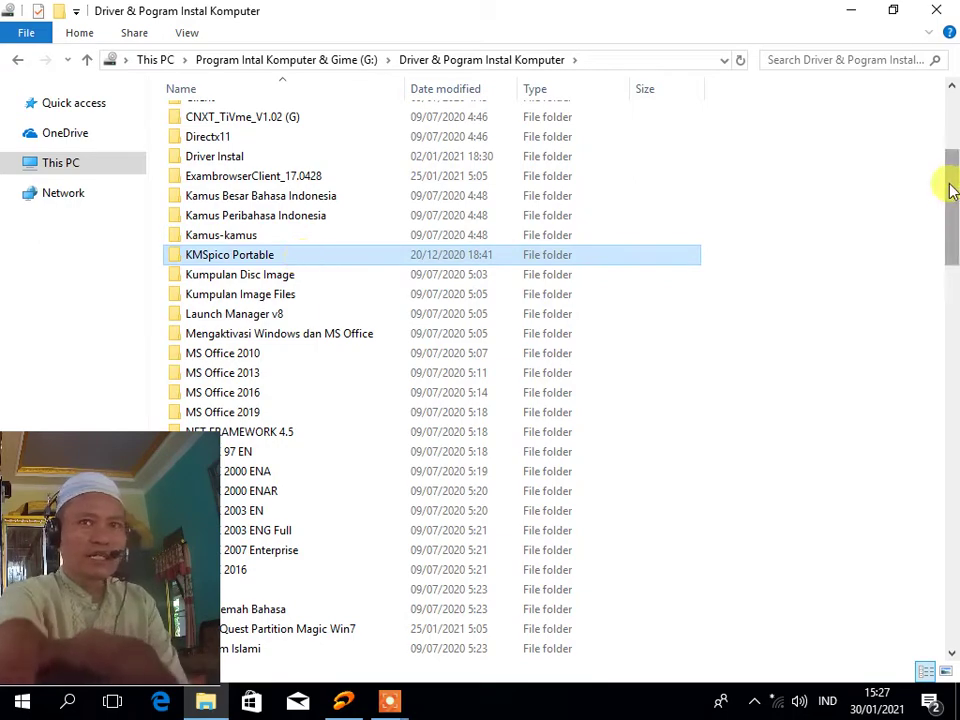
pyautogui.moveTo(953, 185); pyautogui.dragTo(953, 472)
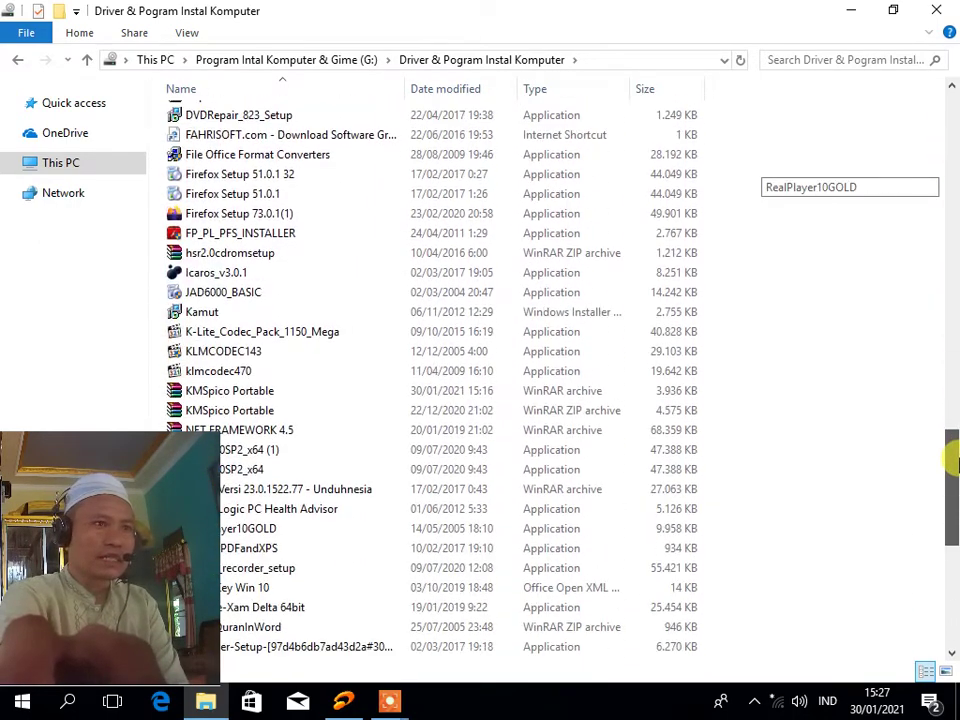
pyautogui.click(243, 414)
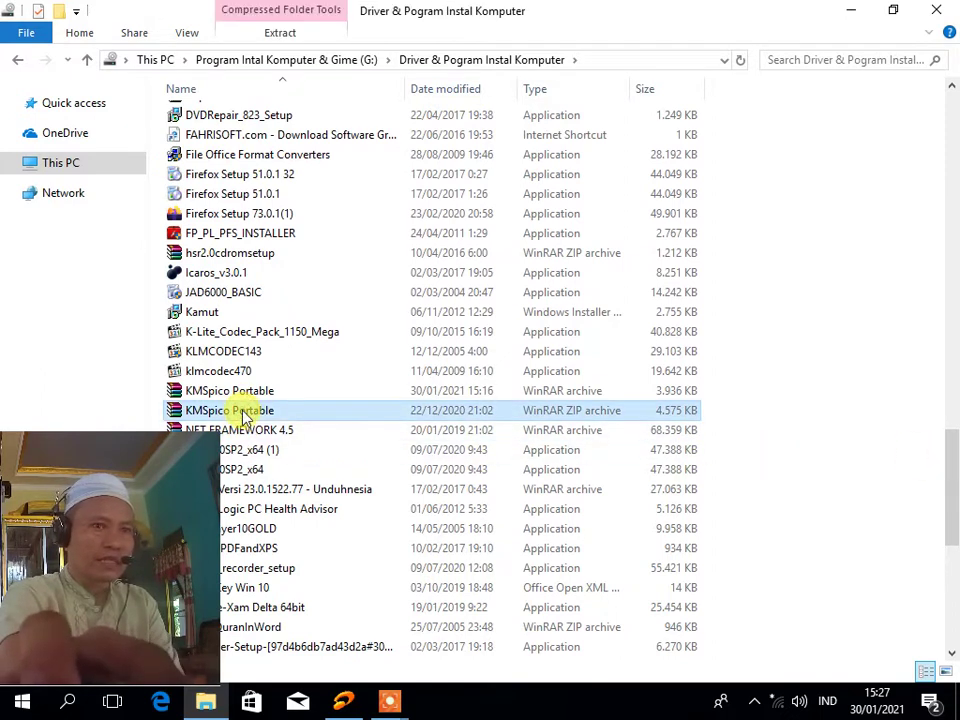
pyautogui.click(249, 397)
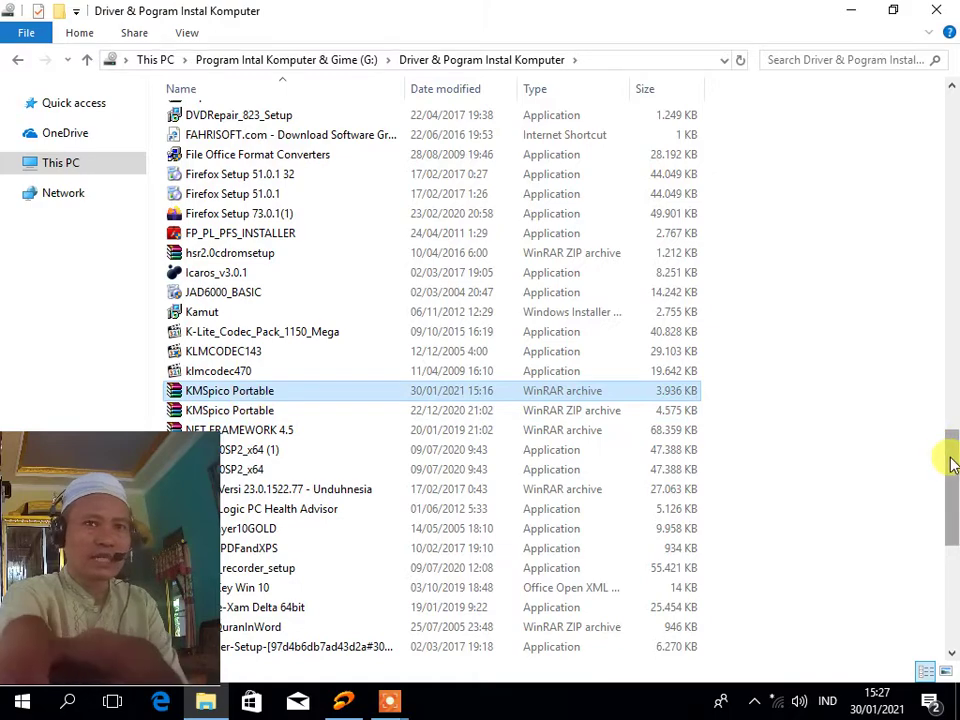
pyautogui.moveTo(949, 456); pyautogui.dragTo(951, 190)
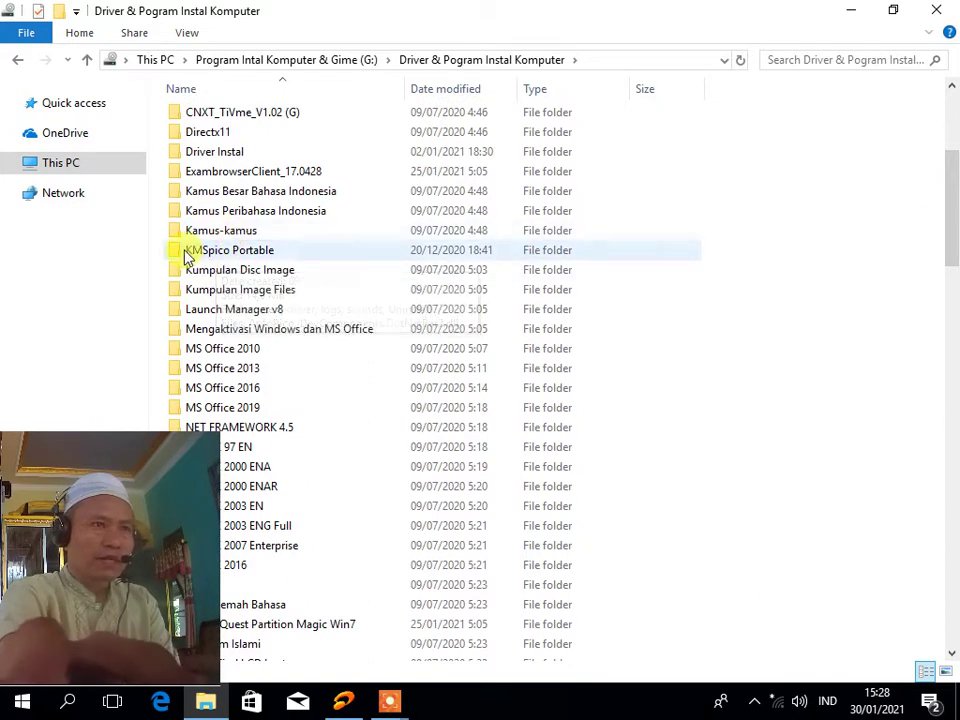
pyautogui.doubleClick(262, 254)
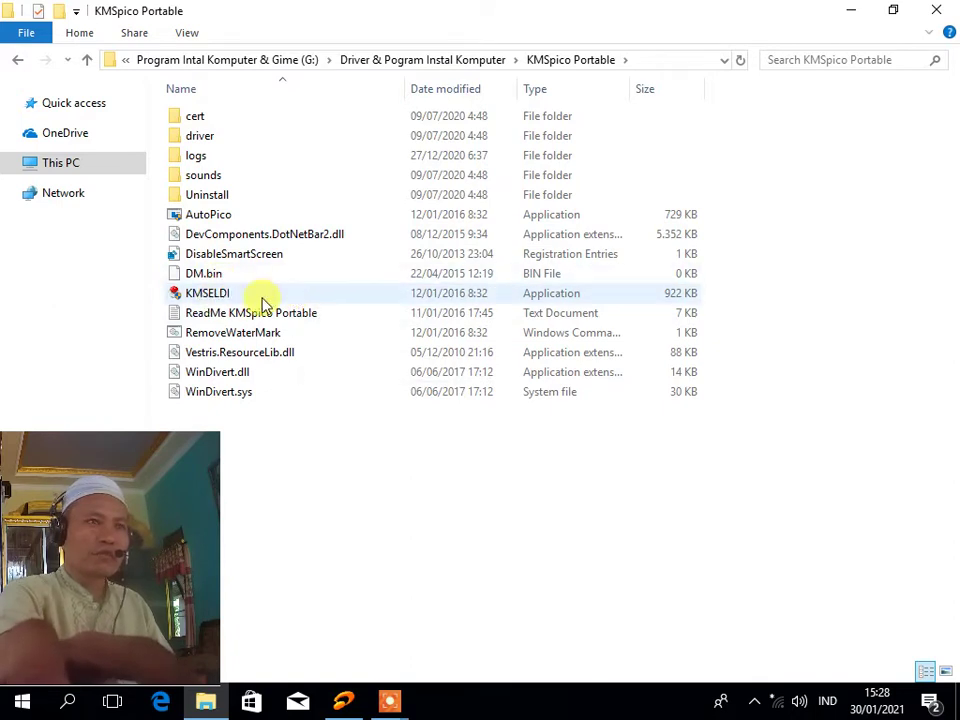
# Run KMSELDI from the KMSpico Portable folder, clear the desktop around its window, and start the activation.
pyautogui.moveTo(247, 298)
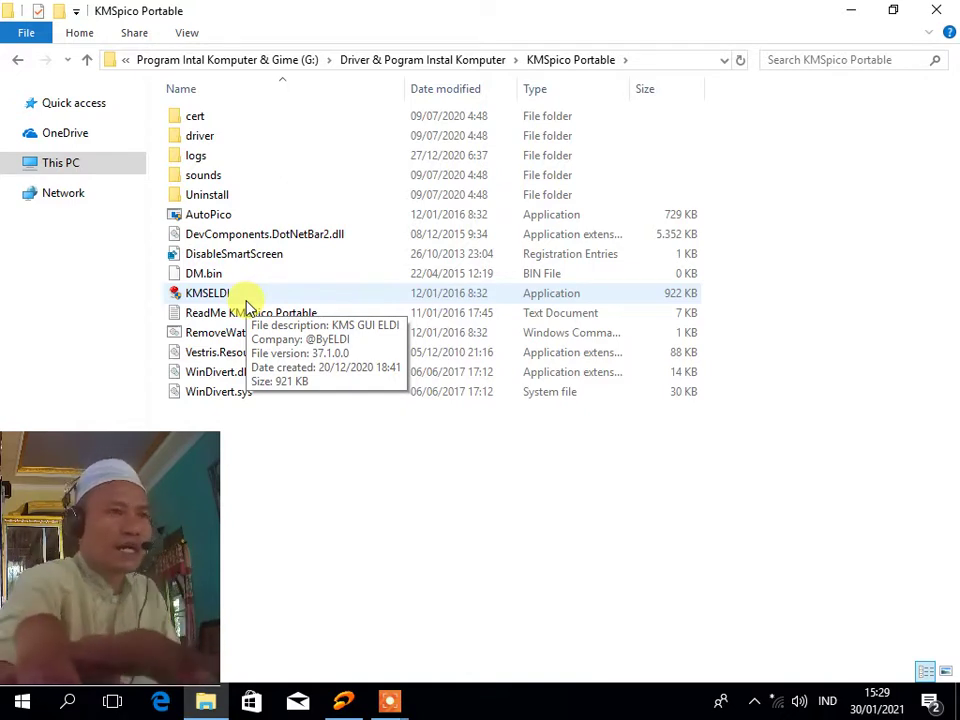
pyautogui.doubleClick(249, 298)
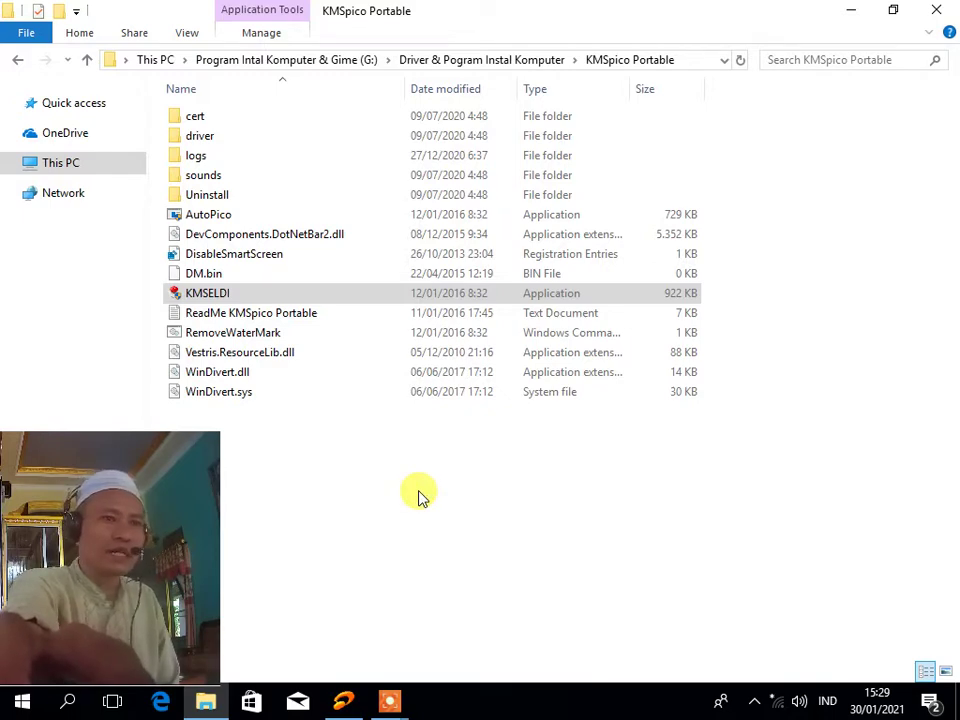
pyautogui.click(853, 18)
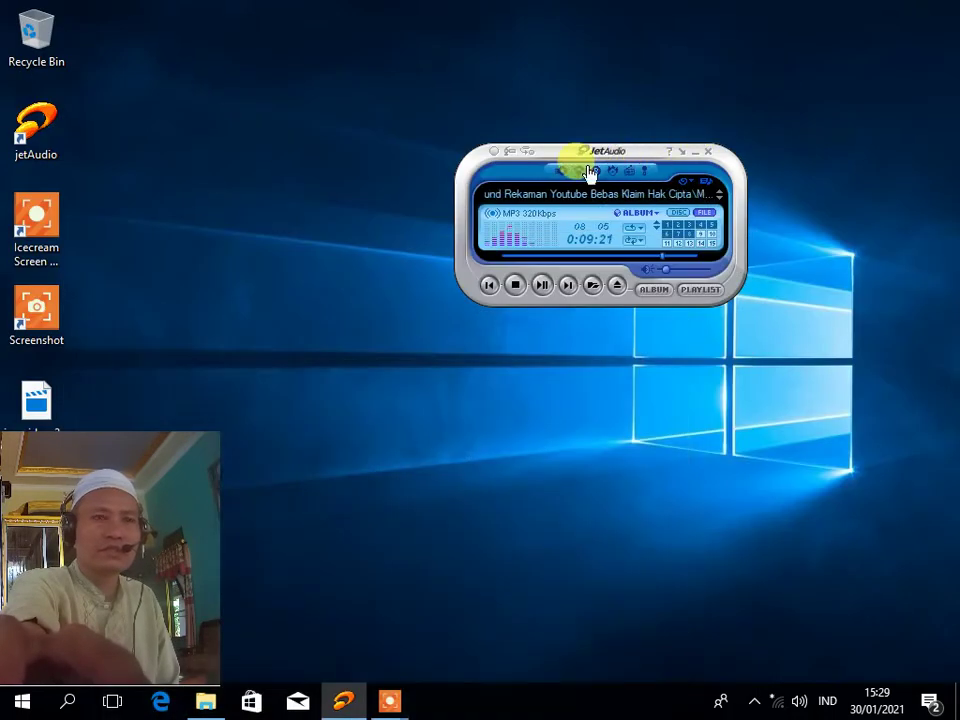
pyautogui.moveTo(639, 150); pyautogui.dragTo(790, 37)
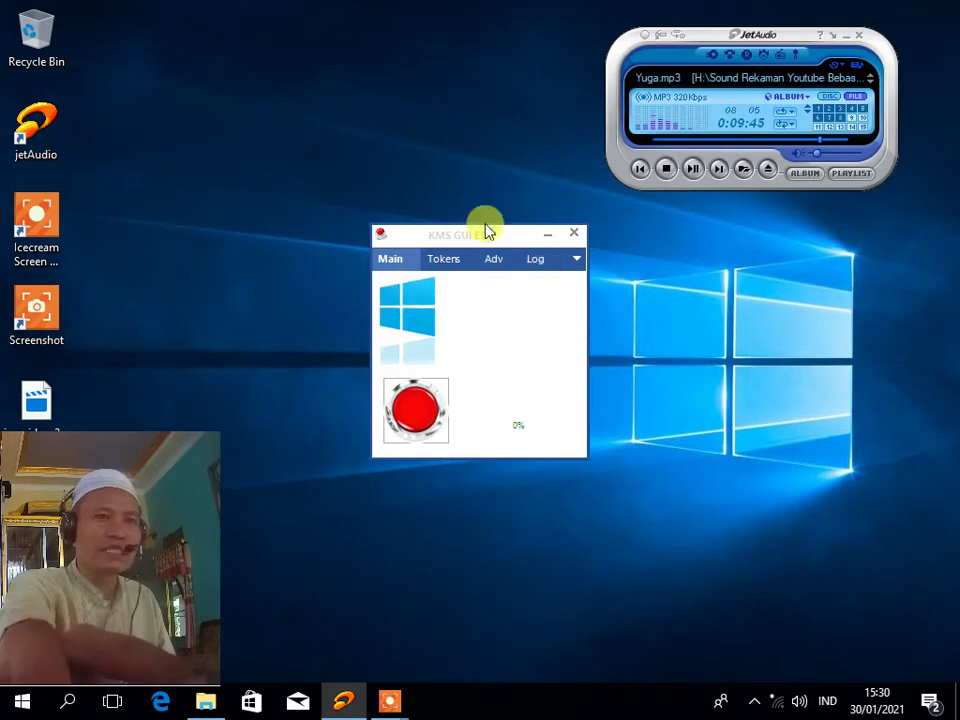
pyautogui.click(413, 412)
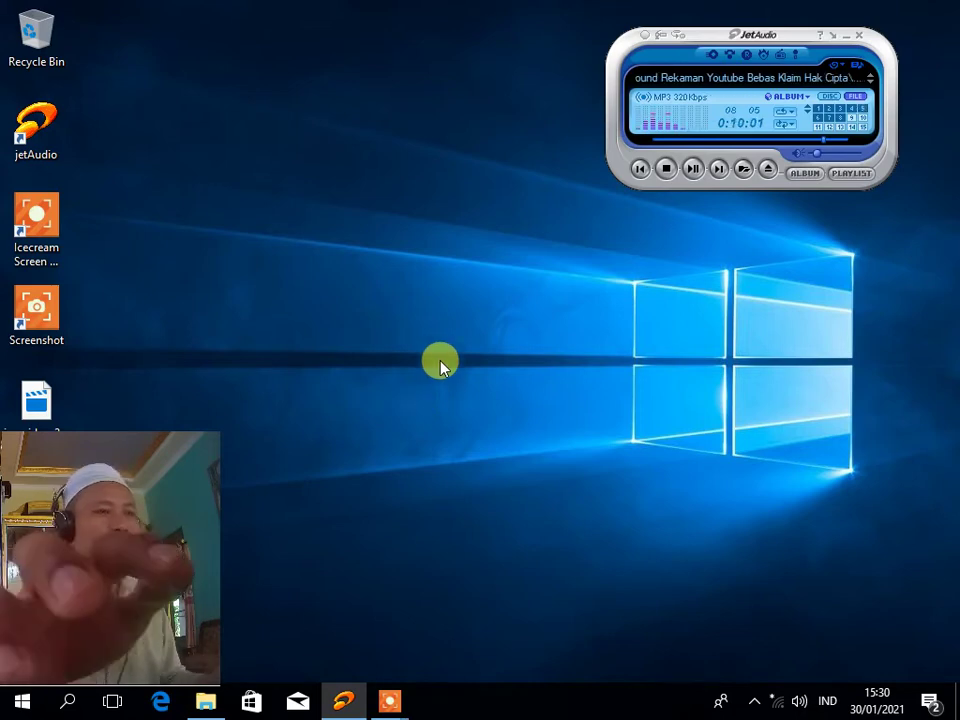
# Refresh the desktop three times.
pyautogui.rightClick(341, 118)
pyautogui.click(375, 172)
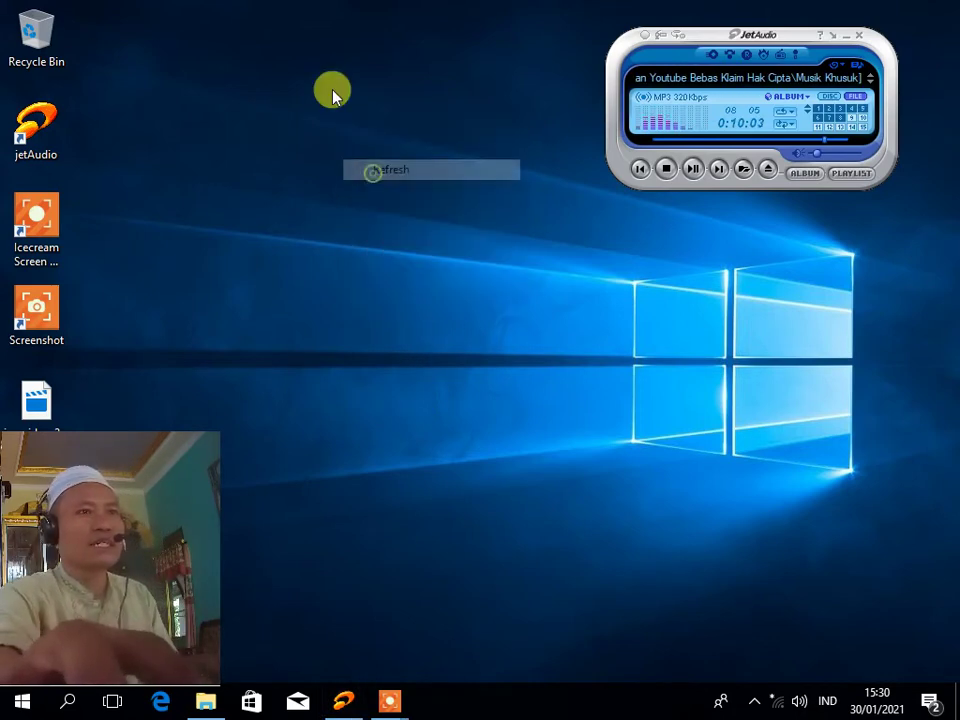
pyautogui.rightClick(333, 90)
pyautogui.click(390, 148)
pyautogui.rightClick(335, 91)
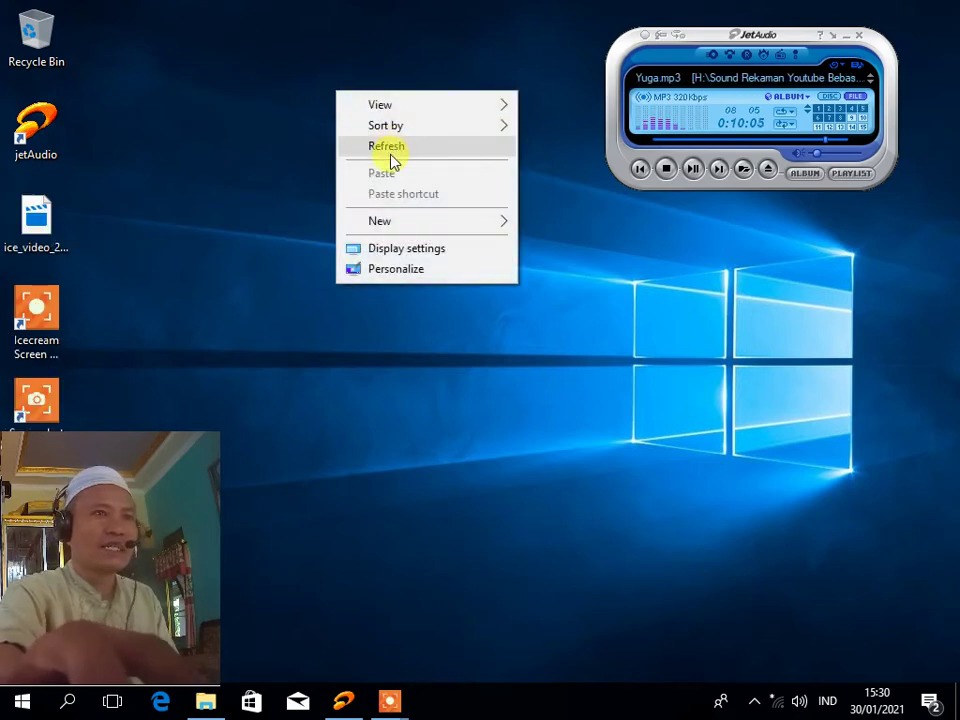
pyautogui.click(388, 148)
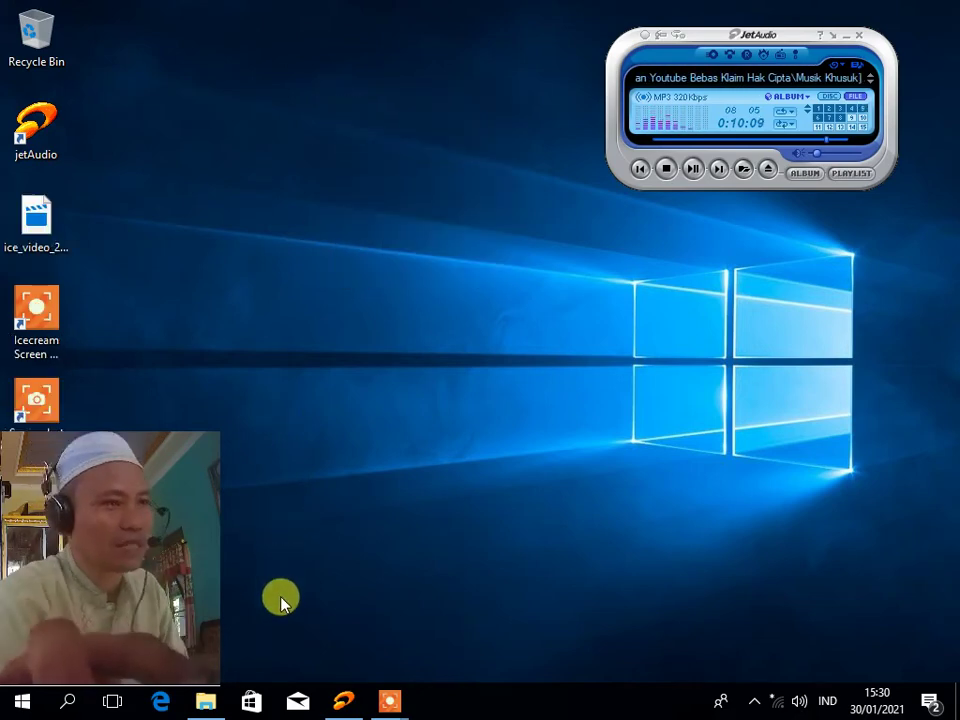
# Restore File Explorer, check the Windows activation status in the properties of This PC, and close the System window.
pyautogui.click(206, 702)
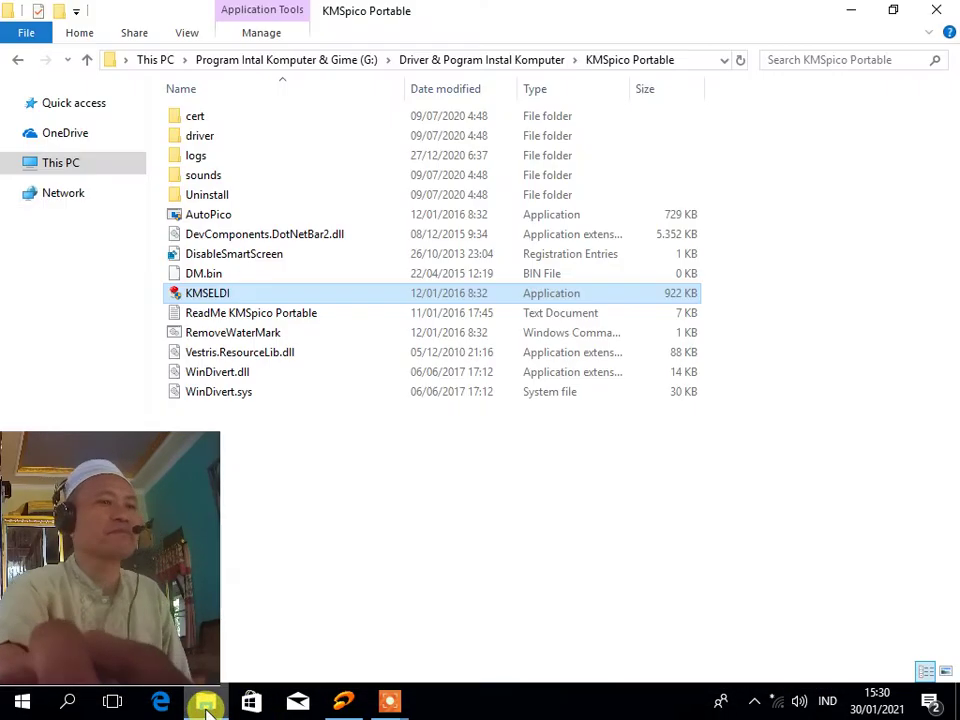
pyautogui.rightClick(95, 165)
pyautogui.click(194, 412)
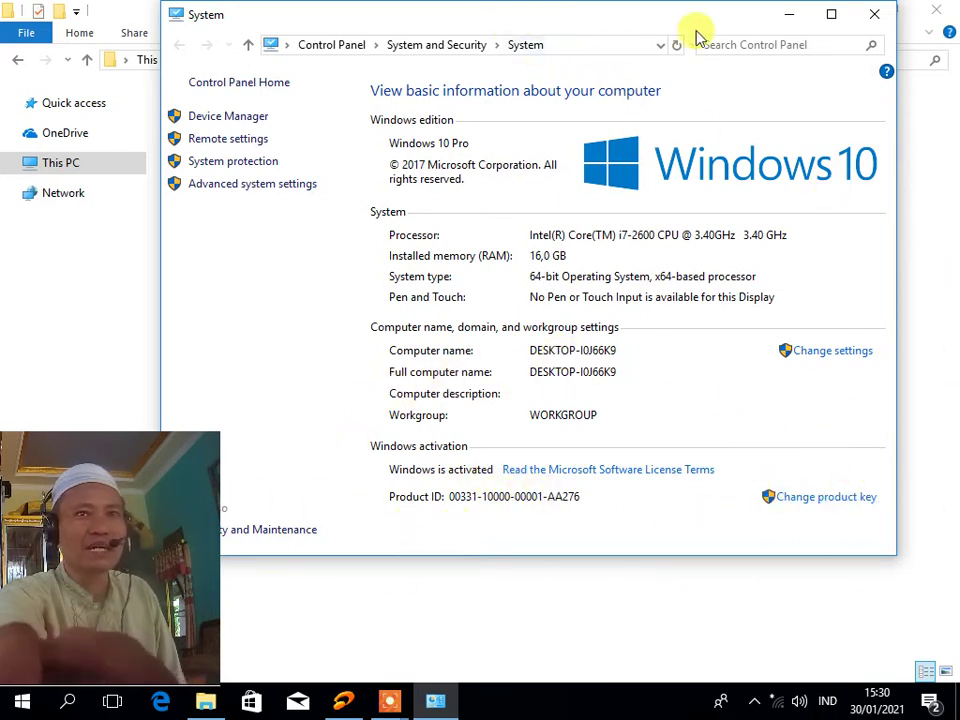
pyautogui.click(871, 15)
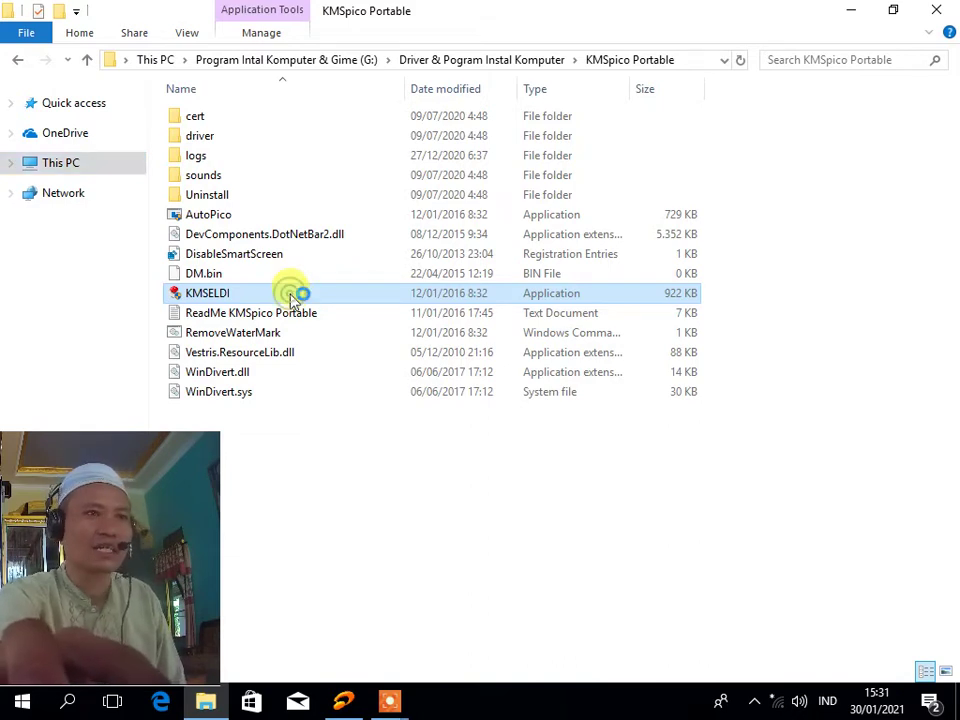
# Run KMSELDI from the KMSpico Portable folder again and start the activation.
pyautogui.doubleClick(293, 295)
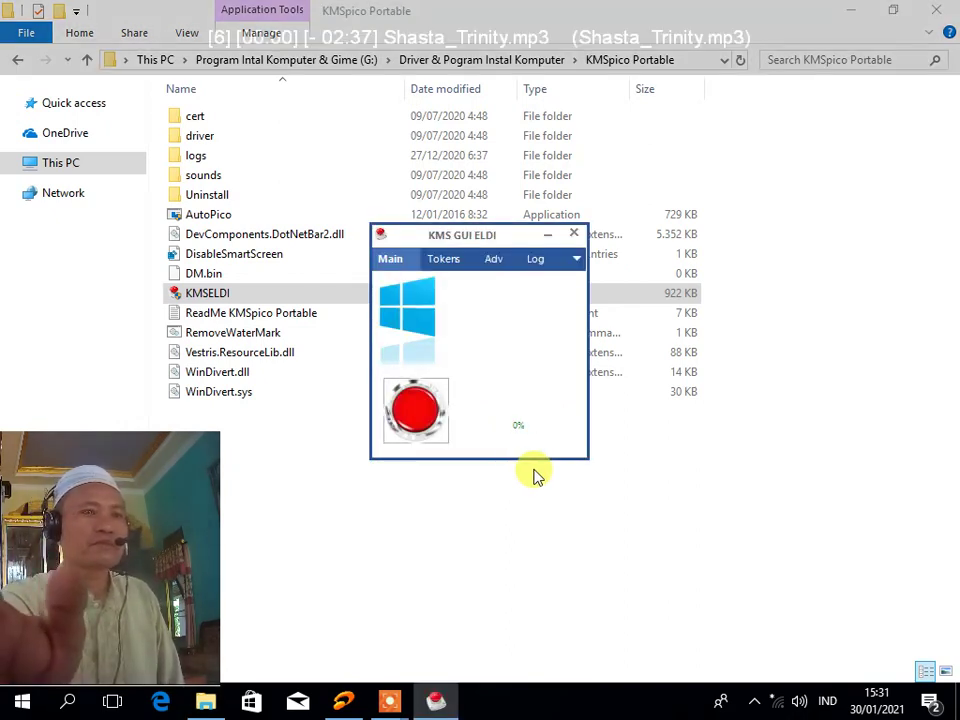
pyautogui.click(418, 424)
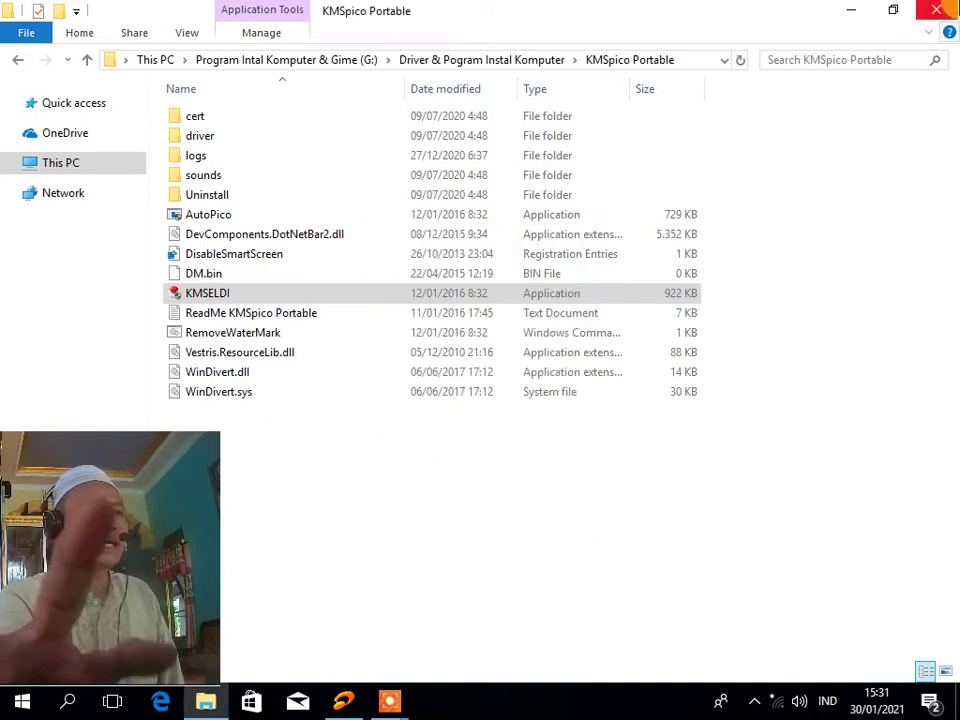
# Recheck the Windows activation status in the properties of This PC, and close both the System and File Explorer windows.
pyautogui.rightClick(89, 166)
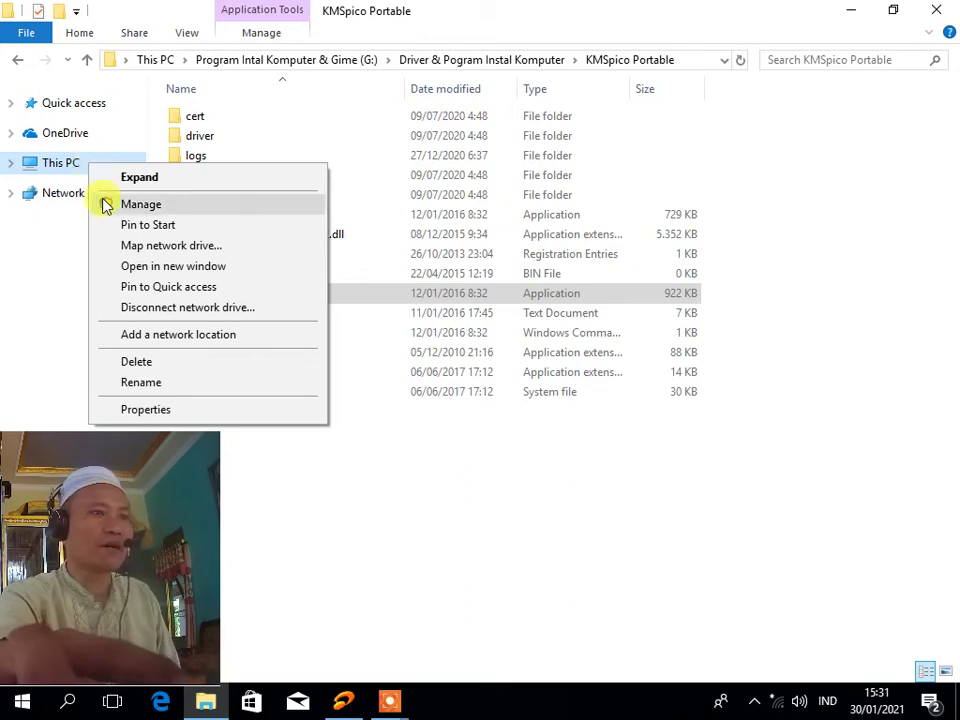
pyautogui.click(145, 410)
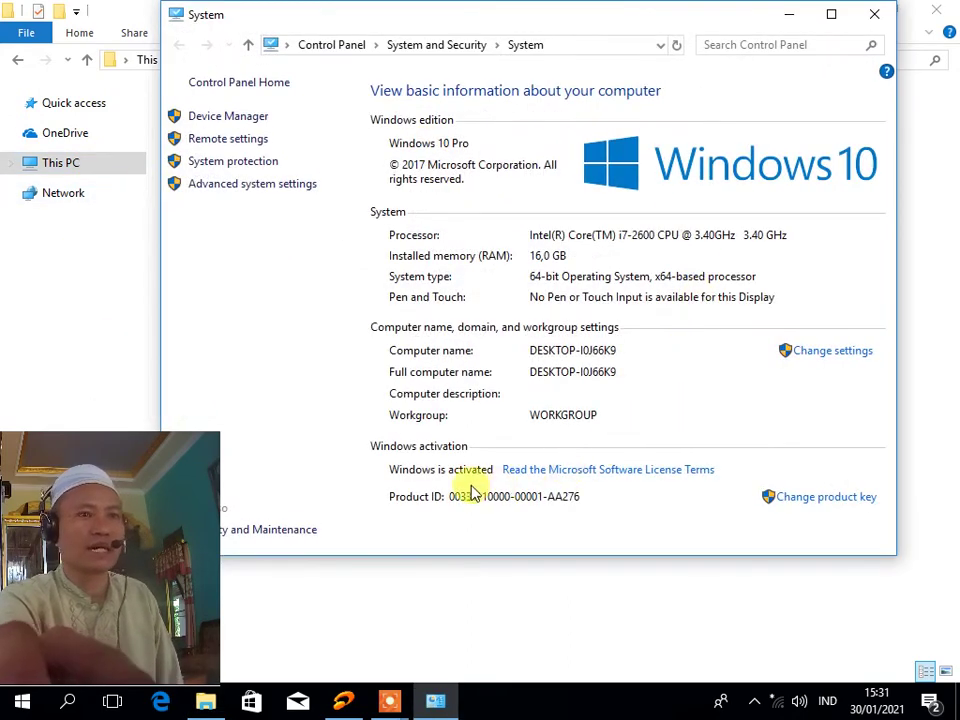
pyautogui.click(874, 20)
pyautogui.click(932, 14)
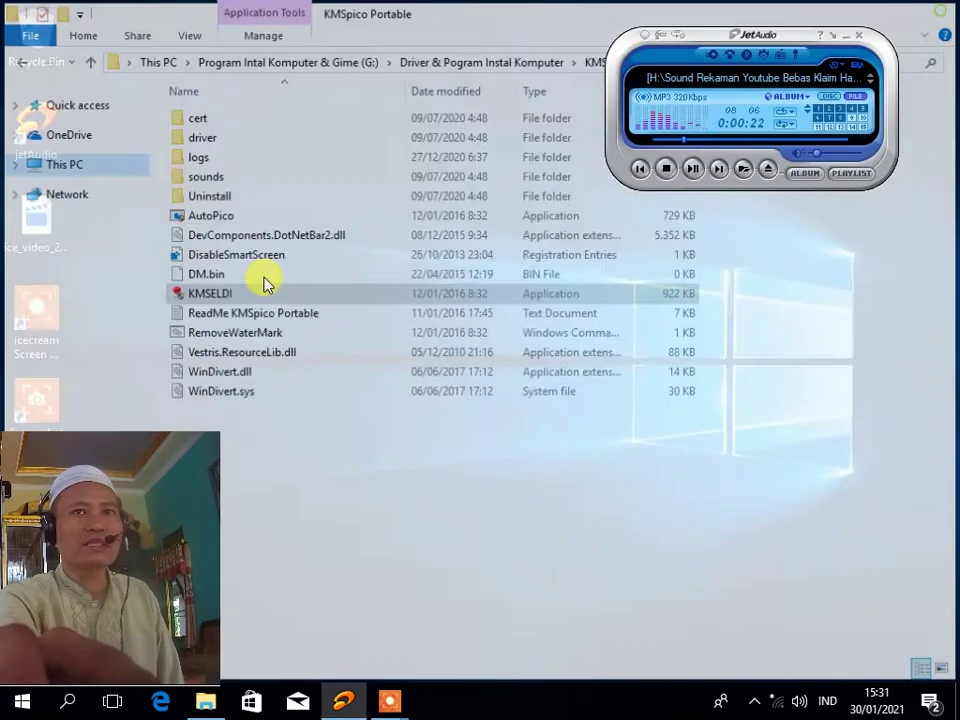
# Open the Your info page of the account settings and start browsing for an account picture.
pyautogui.click(24, 700)
pyautogui.click(22, 572)
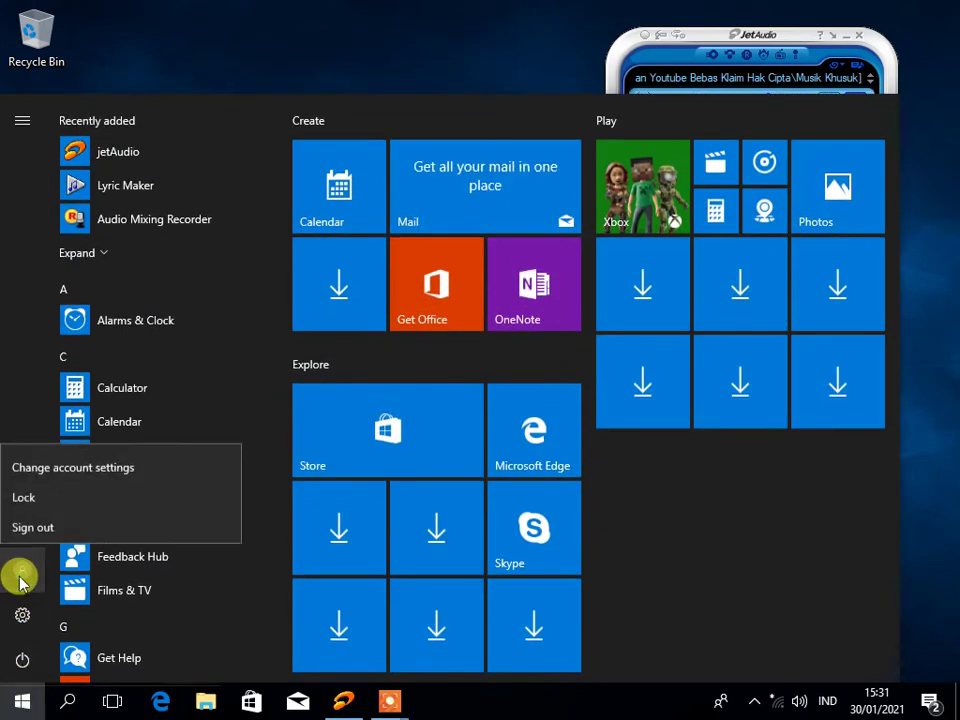
pyautogui.click(41, 466)
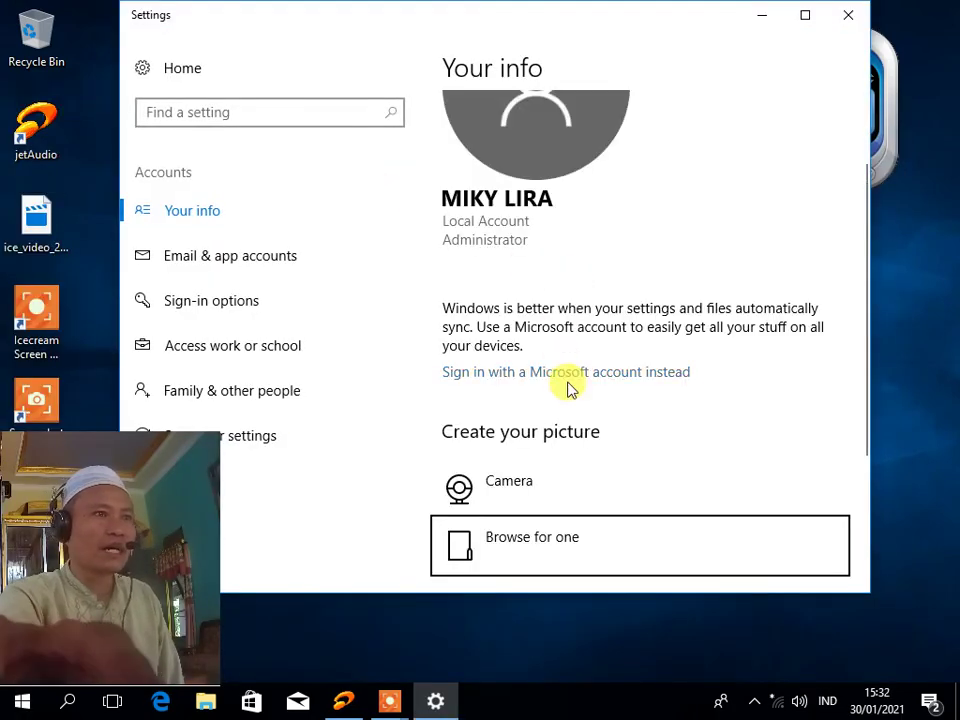
pyautogui.scroll(-3, 632, 456)
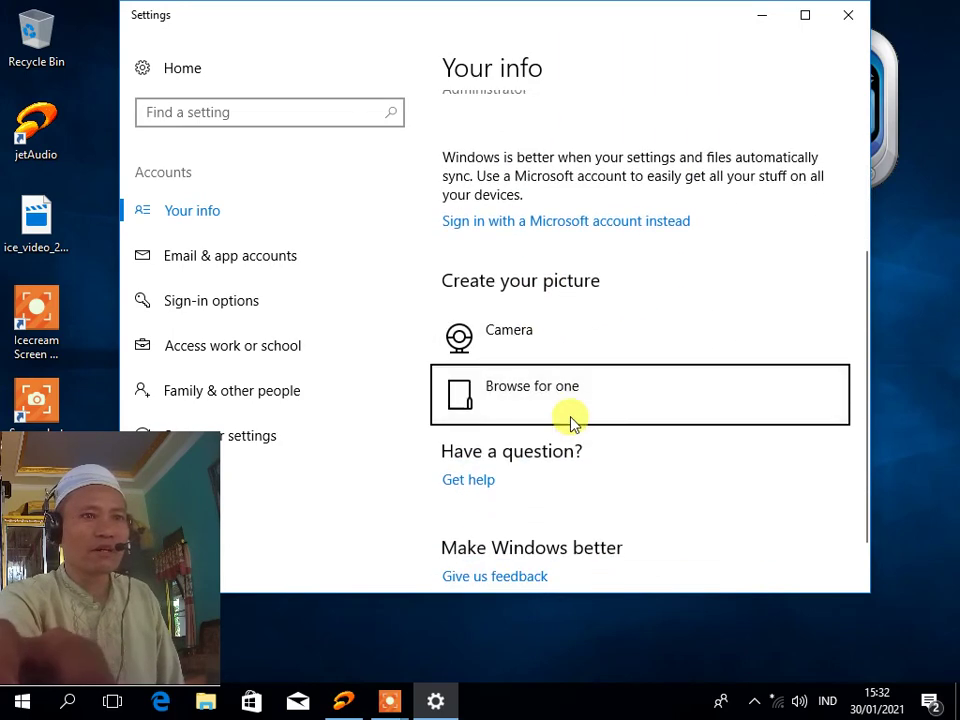
pyautogui.click(517, 399)
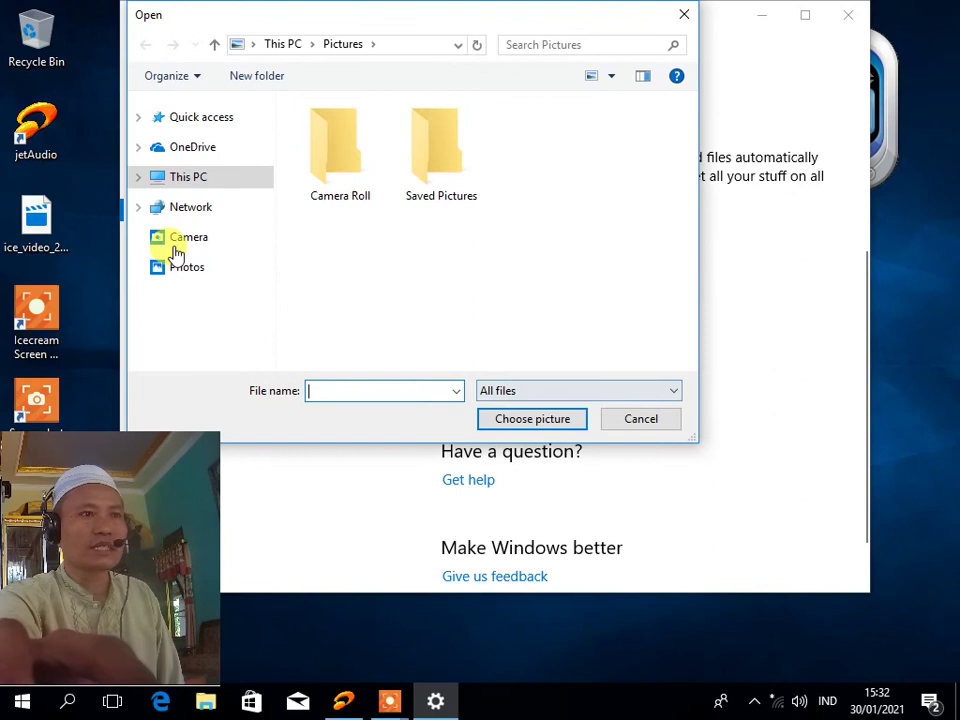
# Choose Logo Gambar LKP SC 2017 Edit Poto CS from the !!!Logo JPG folder on drive D: as the account picture.
pyautogui.click(190, 180)
pyautogui.moveTo(686, 170); pyautogui.dragTo(699, 272)
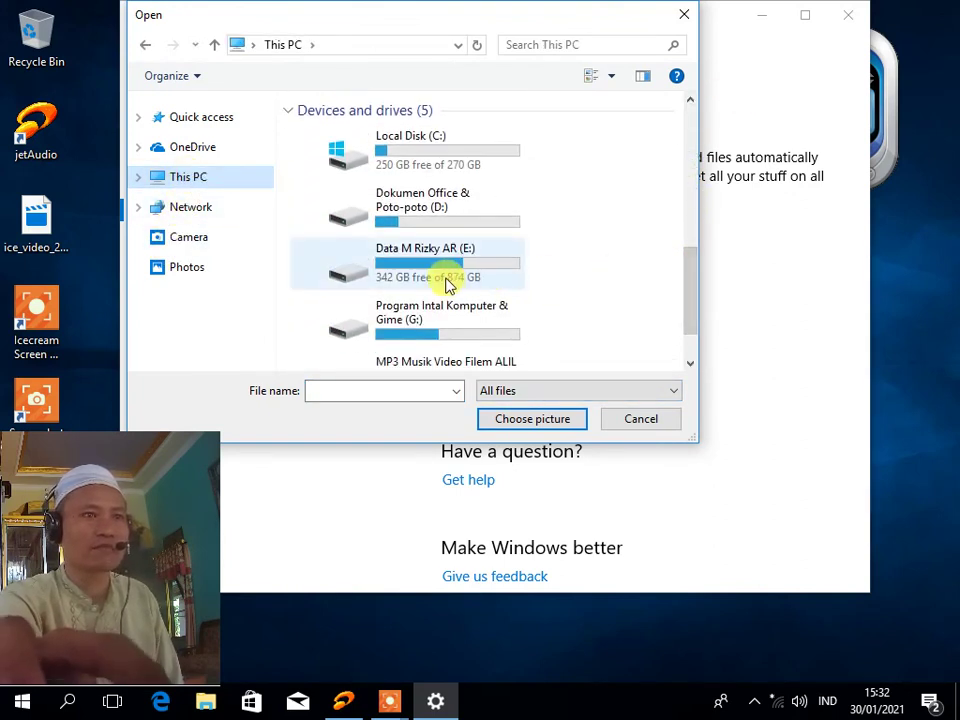
pyautogui.doubleClick(433, 215)
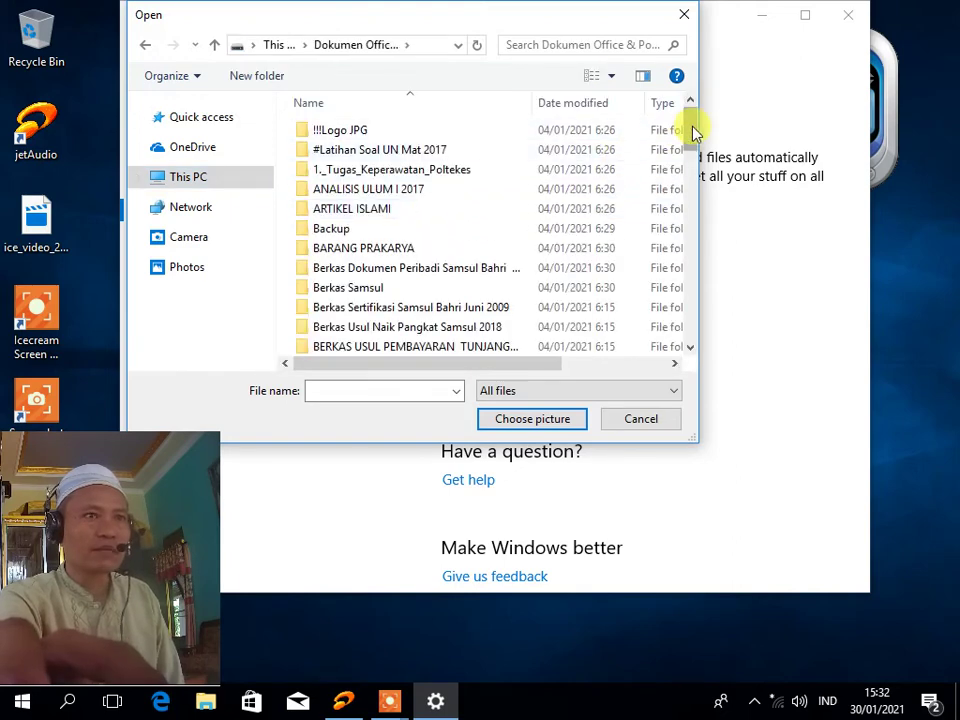
pyautogui.doubleClick(336, 130)
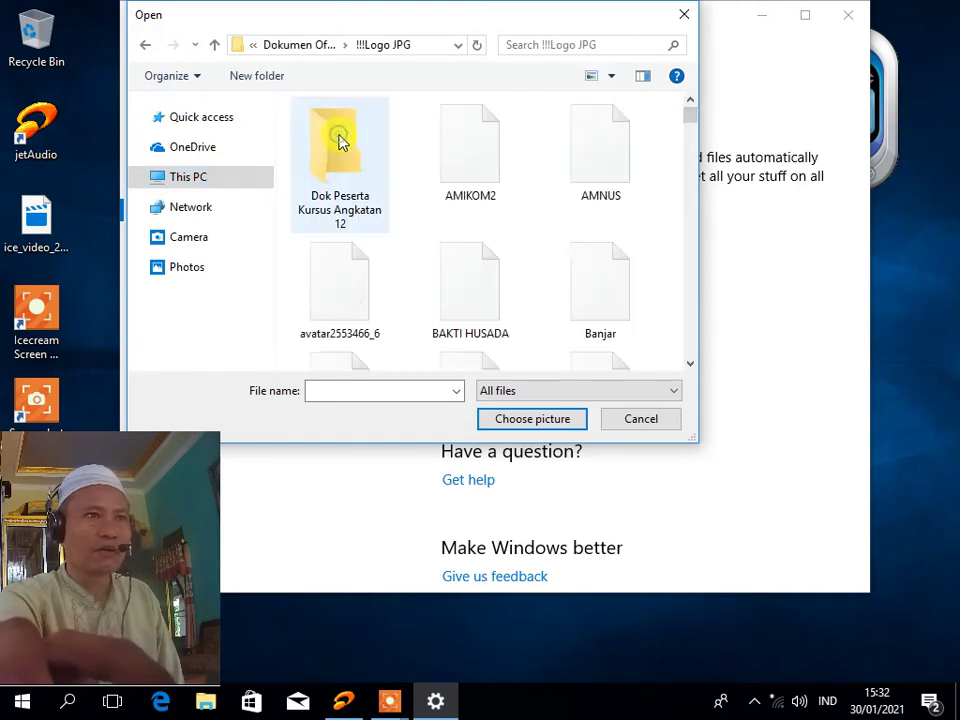
pyautogui.moveTo(689, 118); pyautogui.dragTo(697, 236)
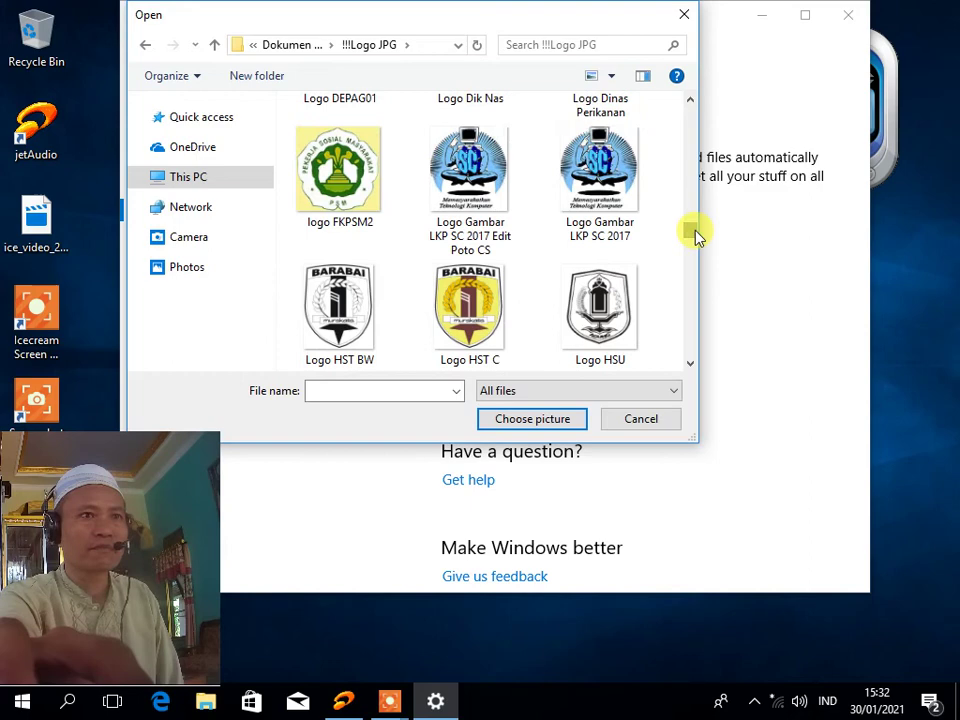
pyautogui.doubleClick(468, 170)
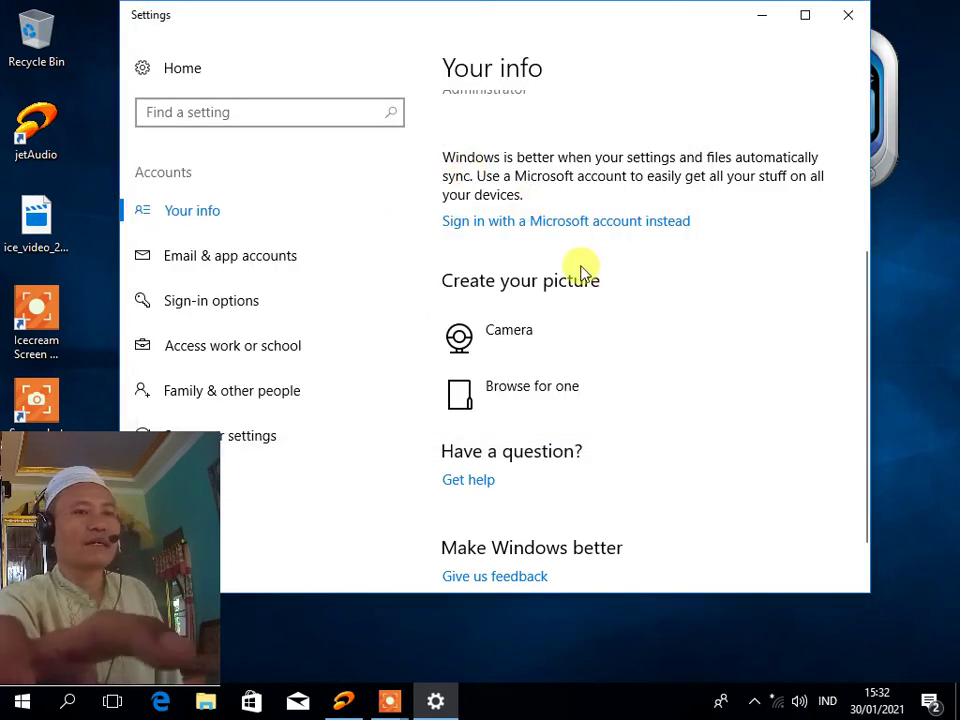
# Close Settings, check the account picture in Start, and return to the desktop.
pyautogui.scroll(-2, 628, 317)
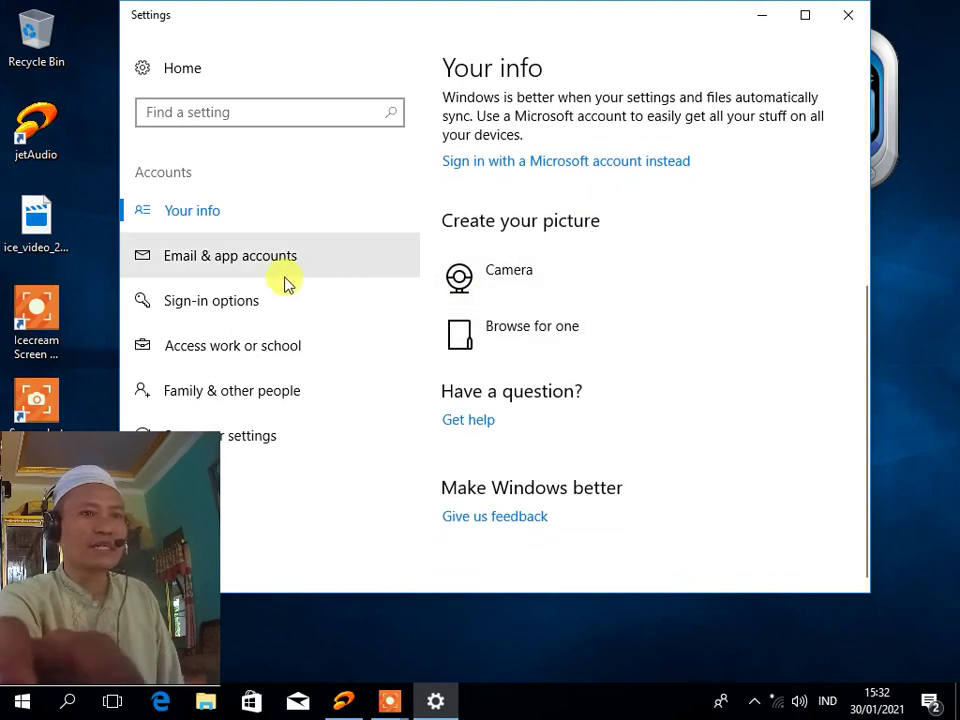
pyautogui.click(849, 17)
pyautogui.rightClick(310, 78)
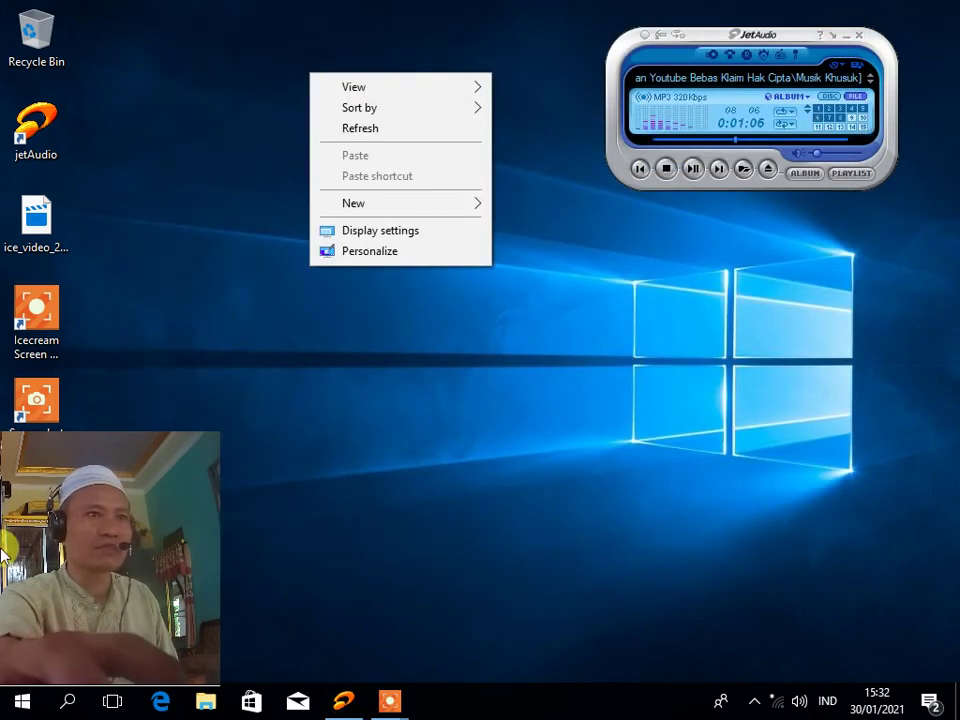
pyautogui.click(10, 703)
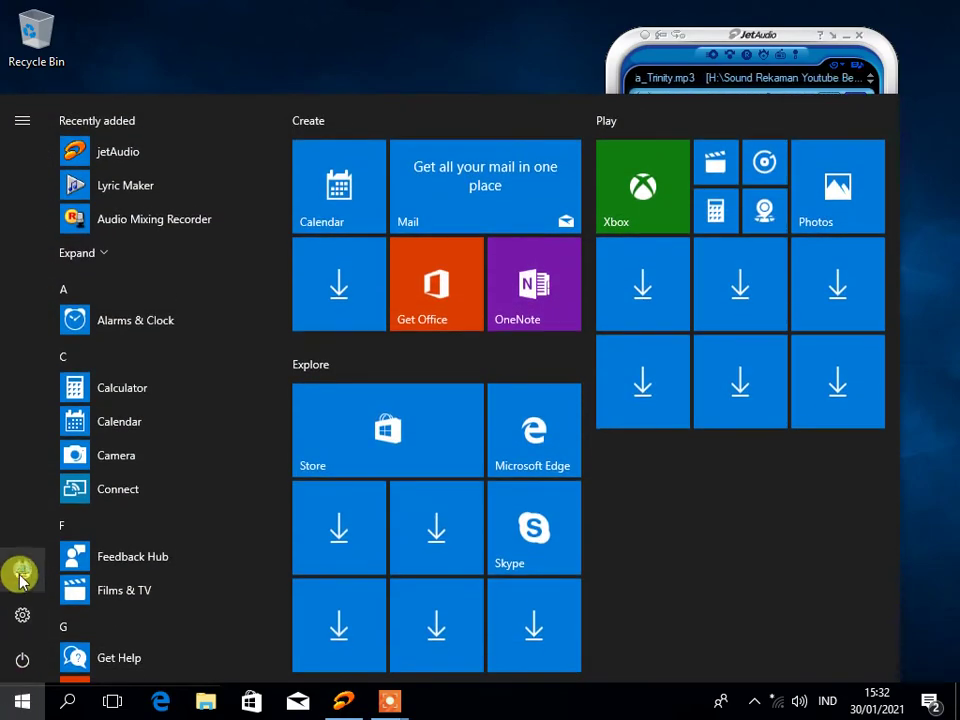
pyautogui.click(940, 48)
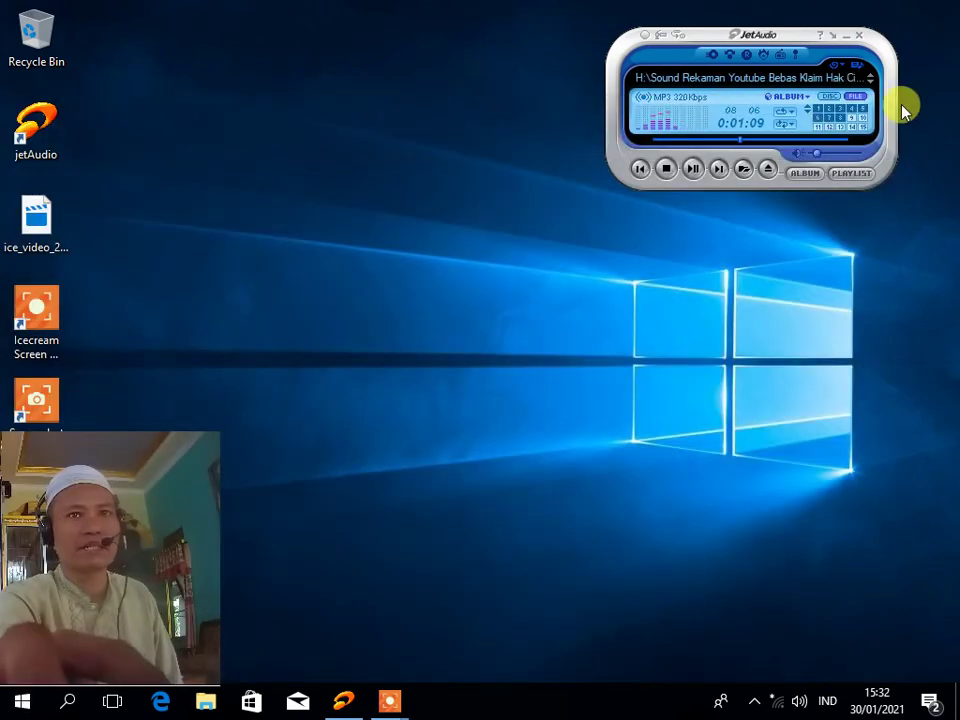
# Open the desktop's Personalization settings, shift the window aside, and examine the background picture and fit options.
pyautogui.rightClick(408, 294)
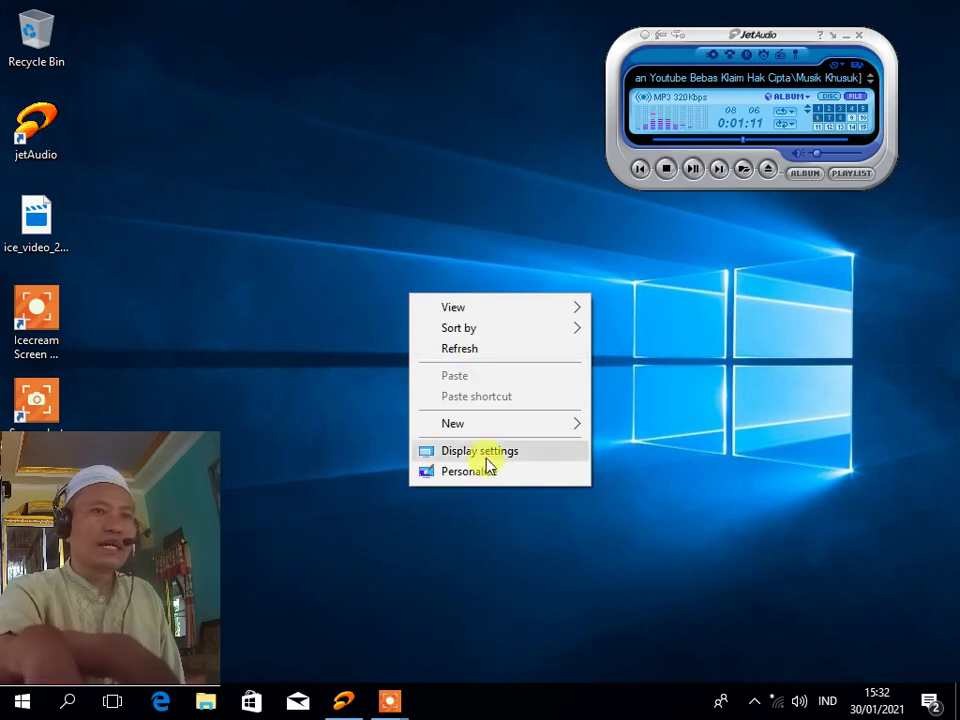
pyautogui.click(490, 474)
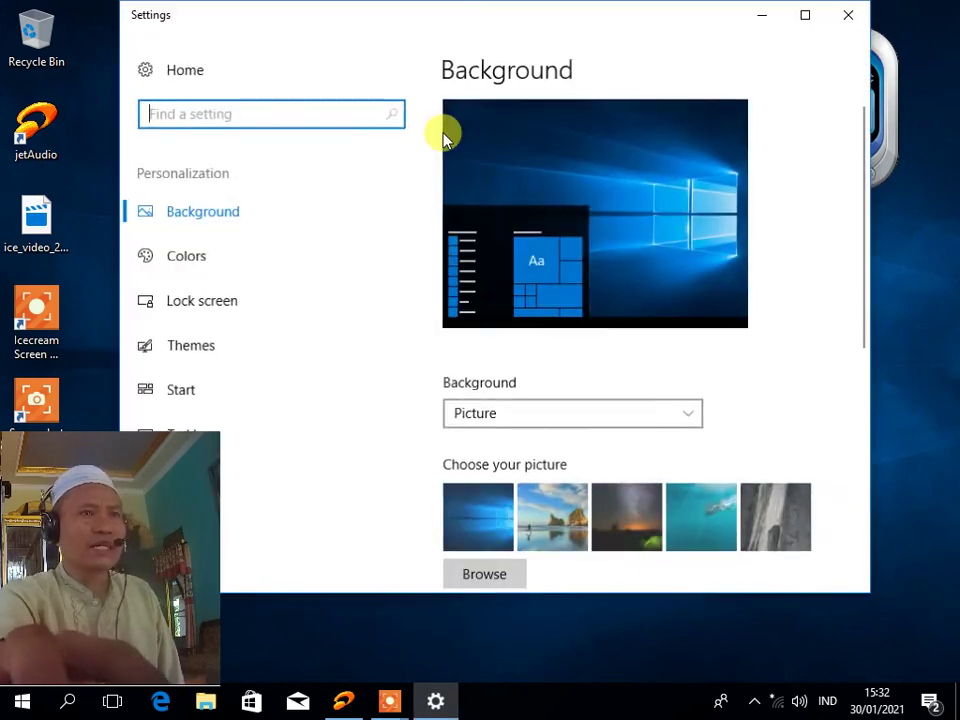
pyautogui.moveTo(324, 22); pyautogui.dragTo(444, 21)
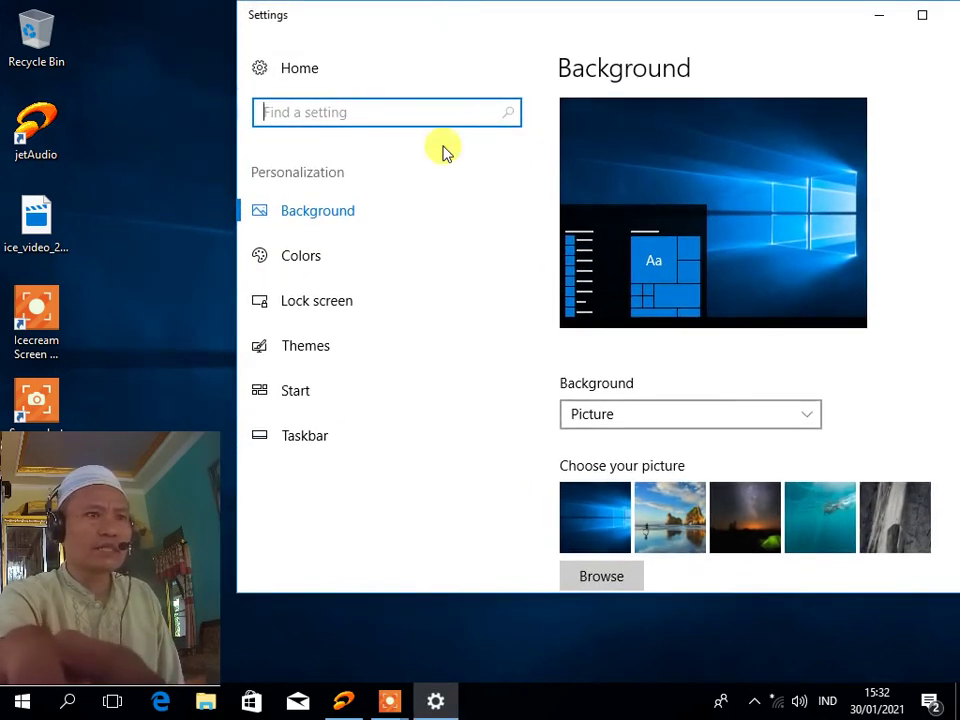
pyautogui.scroll(-5, 557, 414)
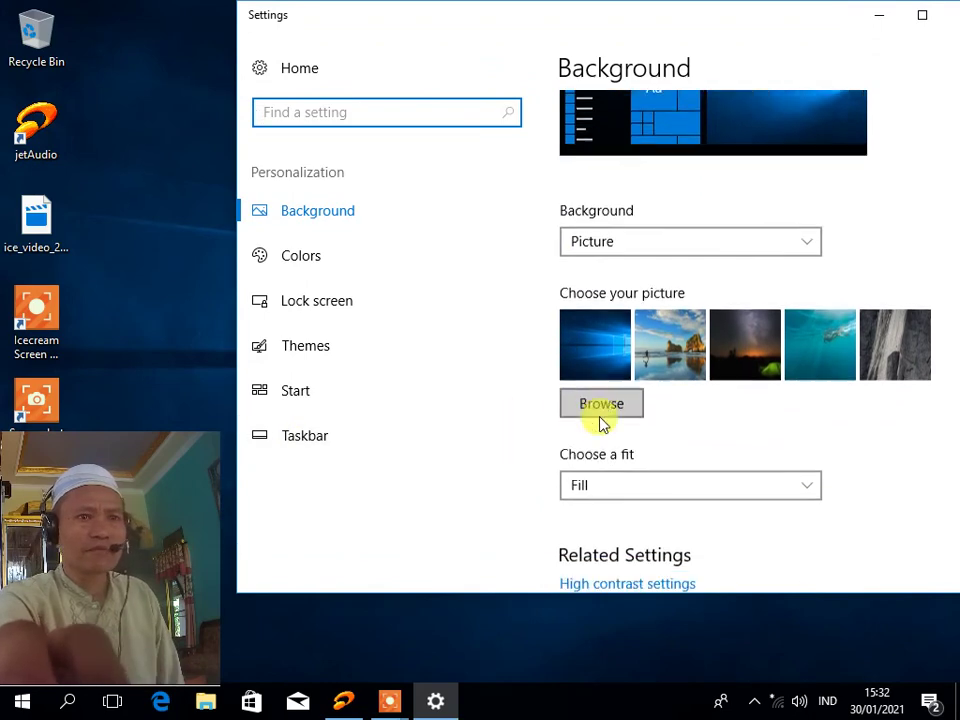
pyautogui.scroll(-3, 700, 395)
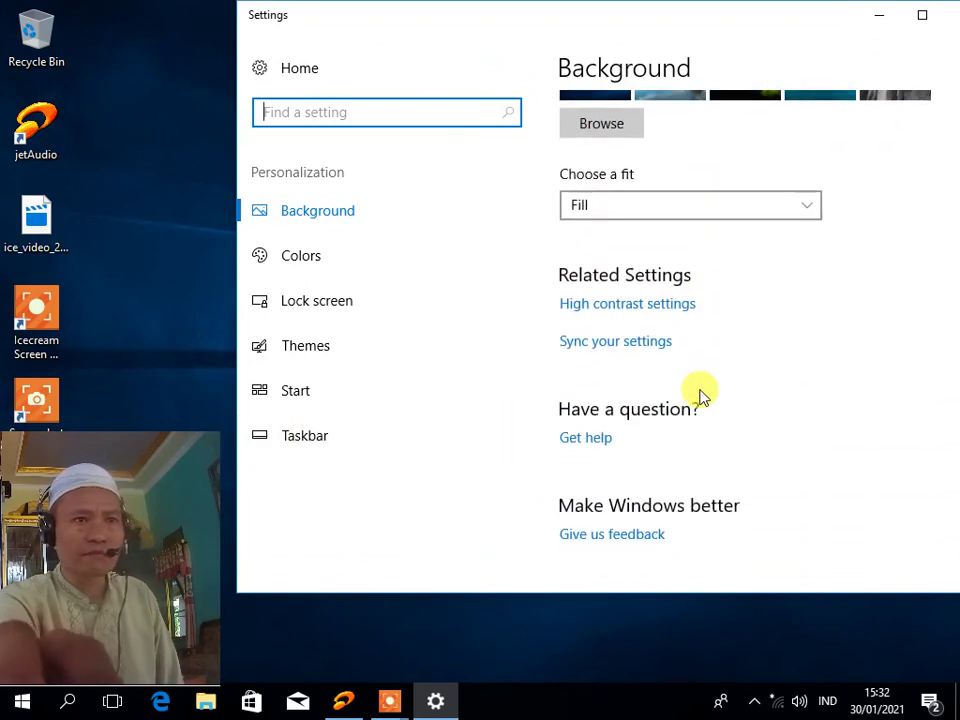
# Examine the accent color, transparency and default app mode options in the Colors settings.
pyautogui.click(333, 262)
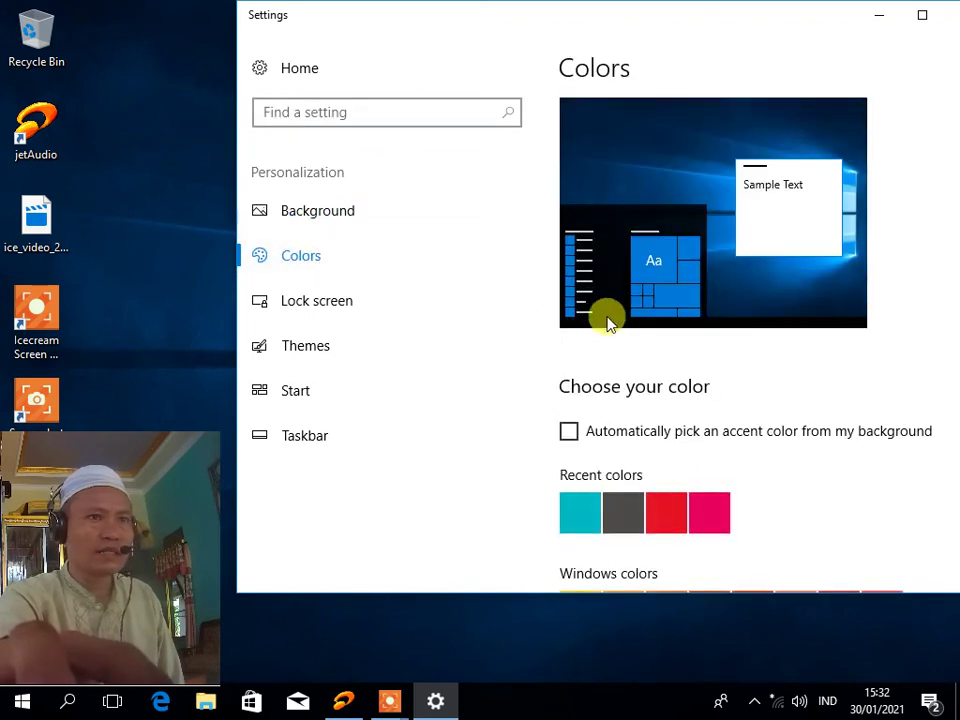
pyautogui.scroll(-3, 620, 328)
pyautogui.scroll(-7, 700, 345)
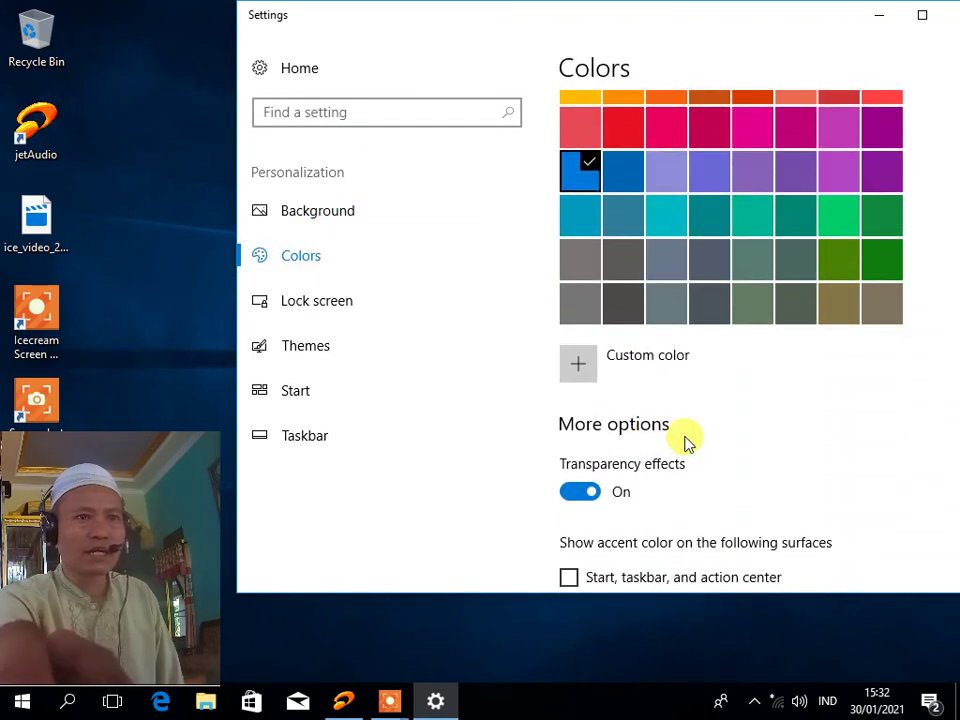
pyautogui.scroll(-8, 743, 433)
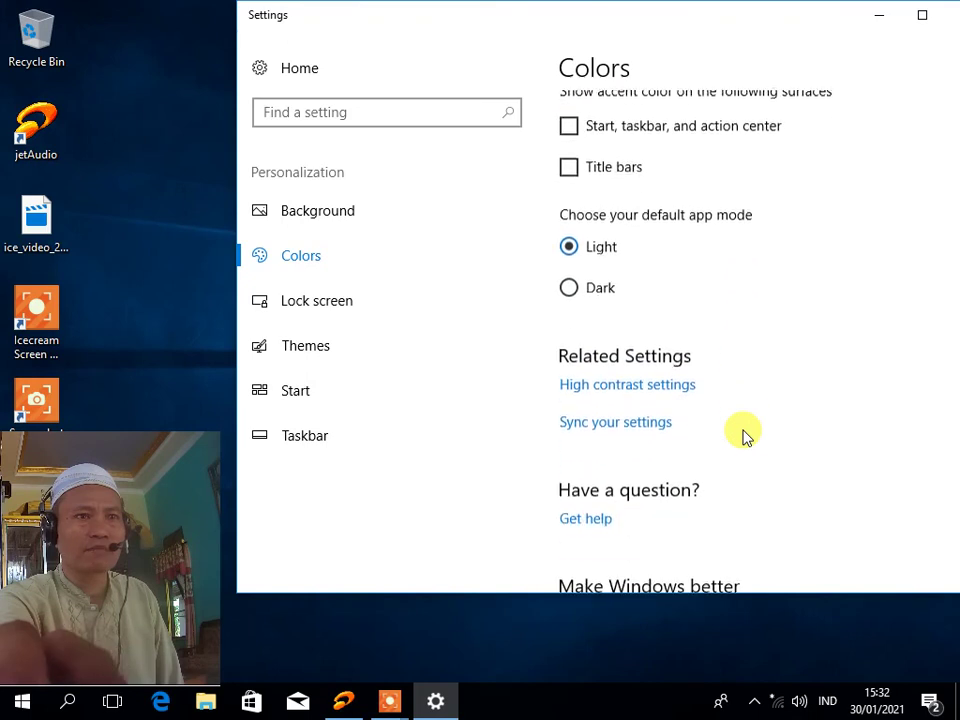
pyautogui.scroll(-2, 743, 433)
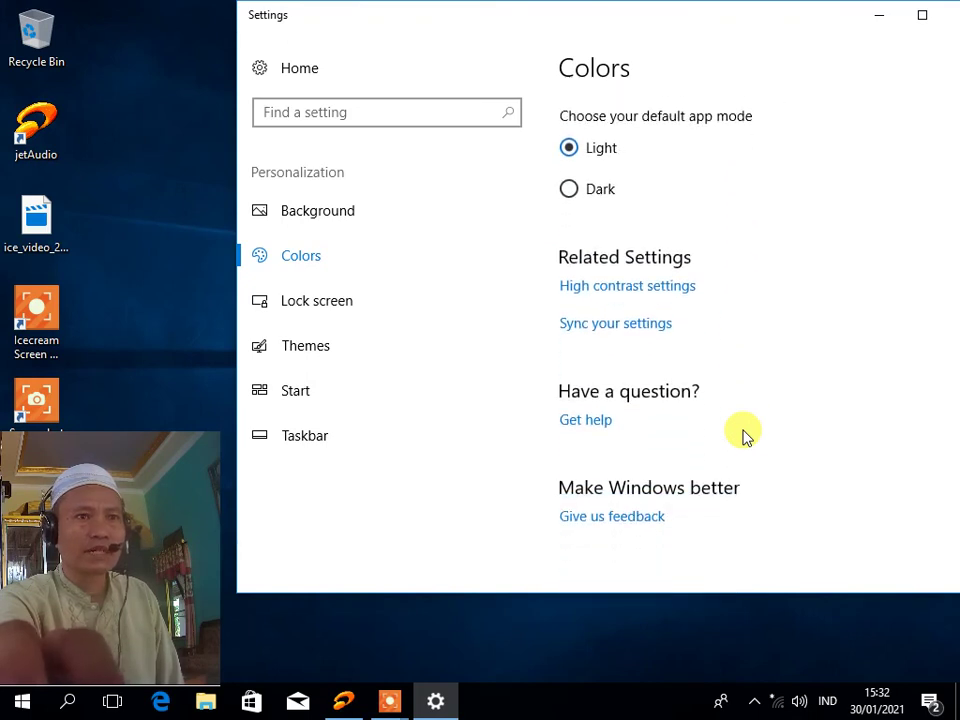
# Examine the background, app status and sign-in picture options in the Lock screen settings.
pyautogui.click(313, 302)
pyautogui.scroll(-3, 647, 356)
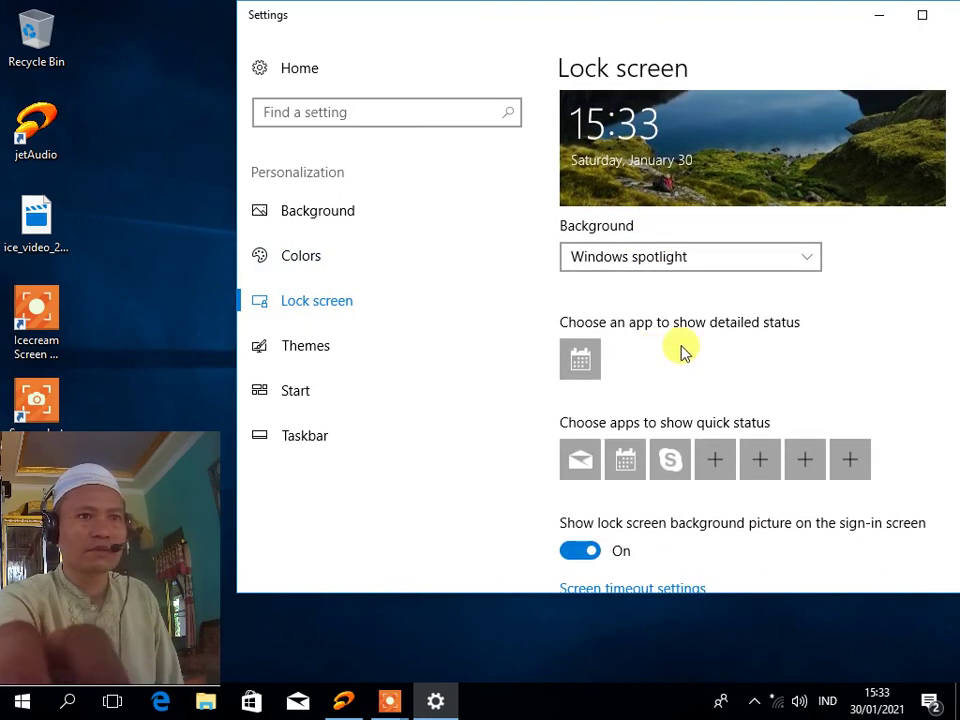
pyautogui.scroll(-3, 681, 352)
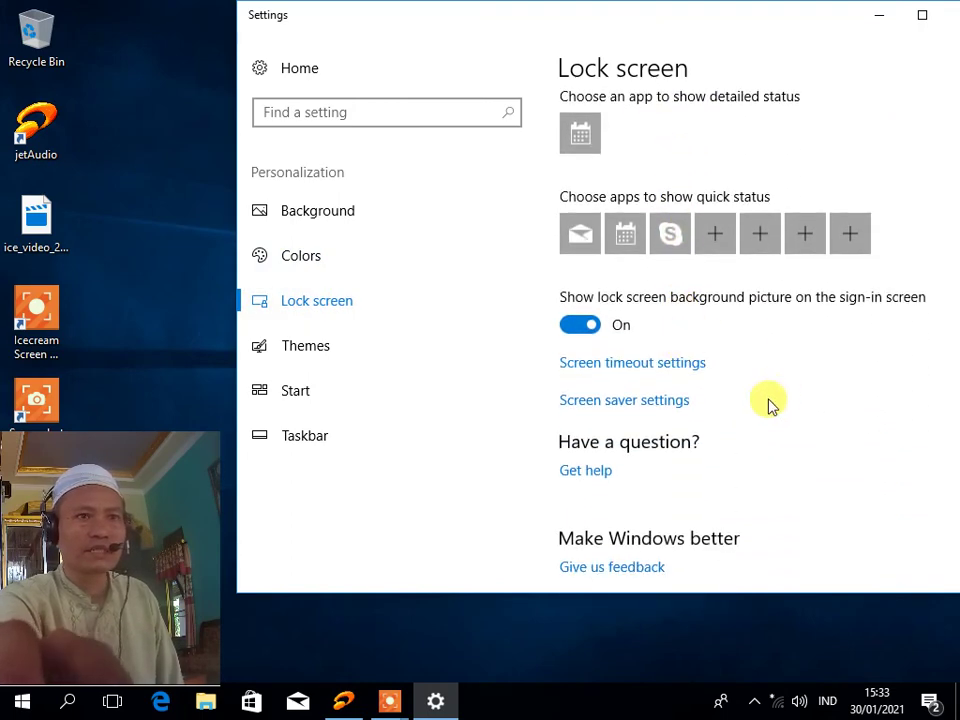
# Enable the Computer icon in the desktop icon settings linked from Themes and confirm the change.
pyautogui.scroll(-1, 770, 404)
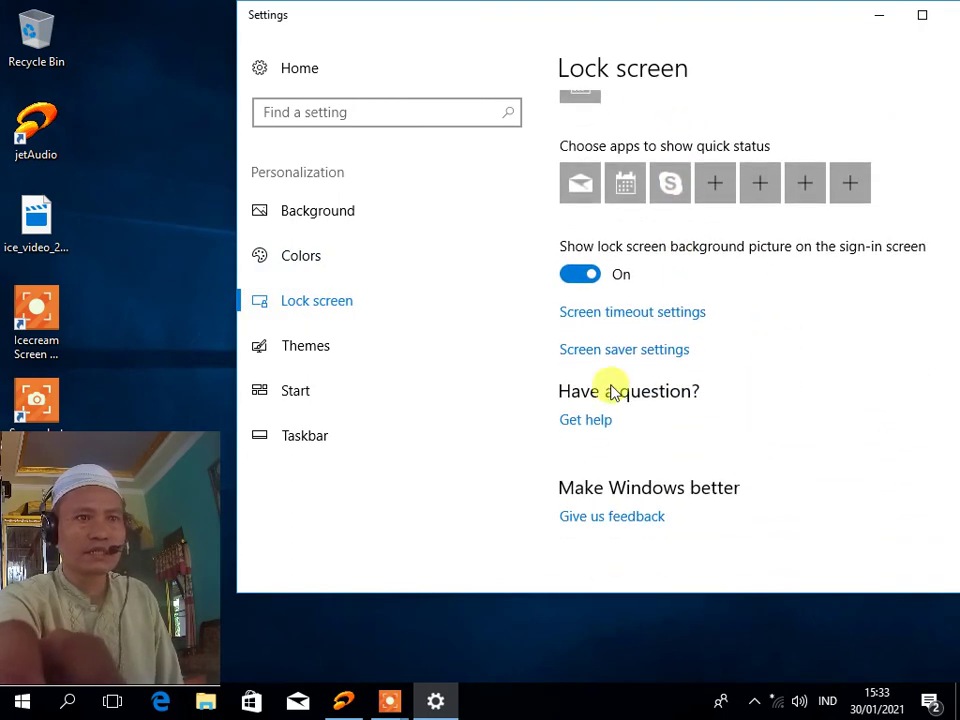
pyautogui.click(332, 356)
pyautogui.scroll(-2, 740, 412)
pyautogui.scroll(-10, 724, 413)
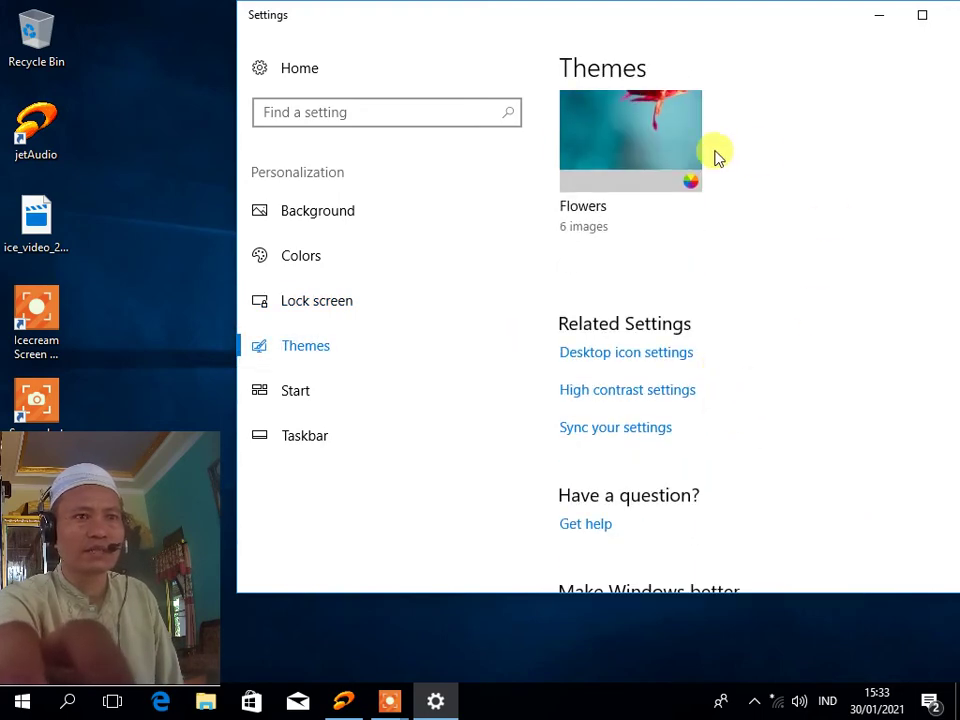
pyautogui.click(643, 354)
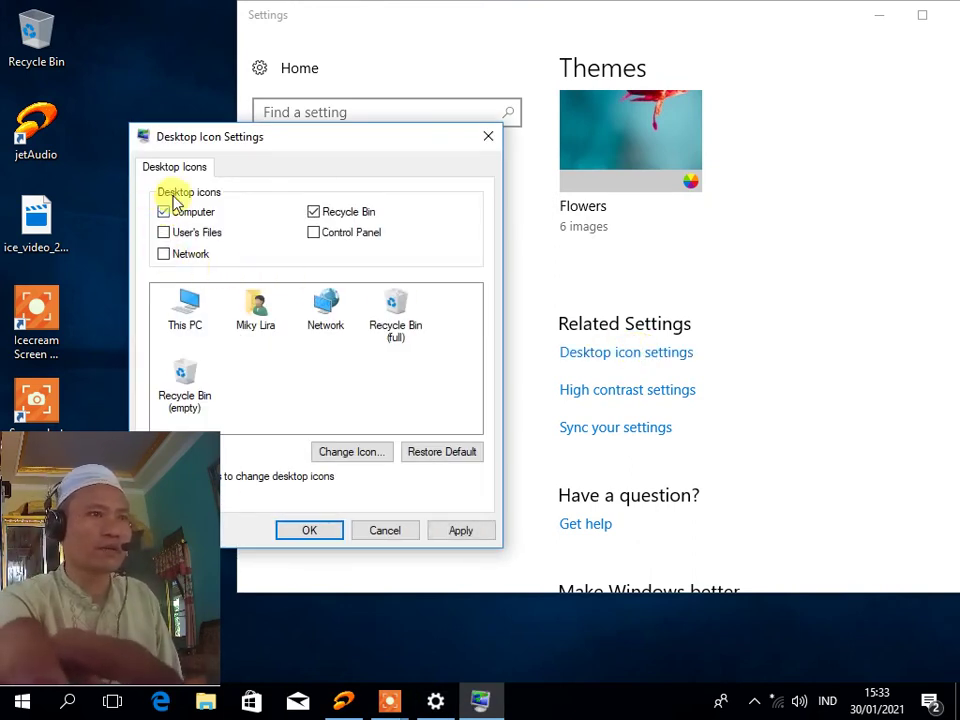
pyautogui.click(309, 531)
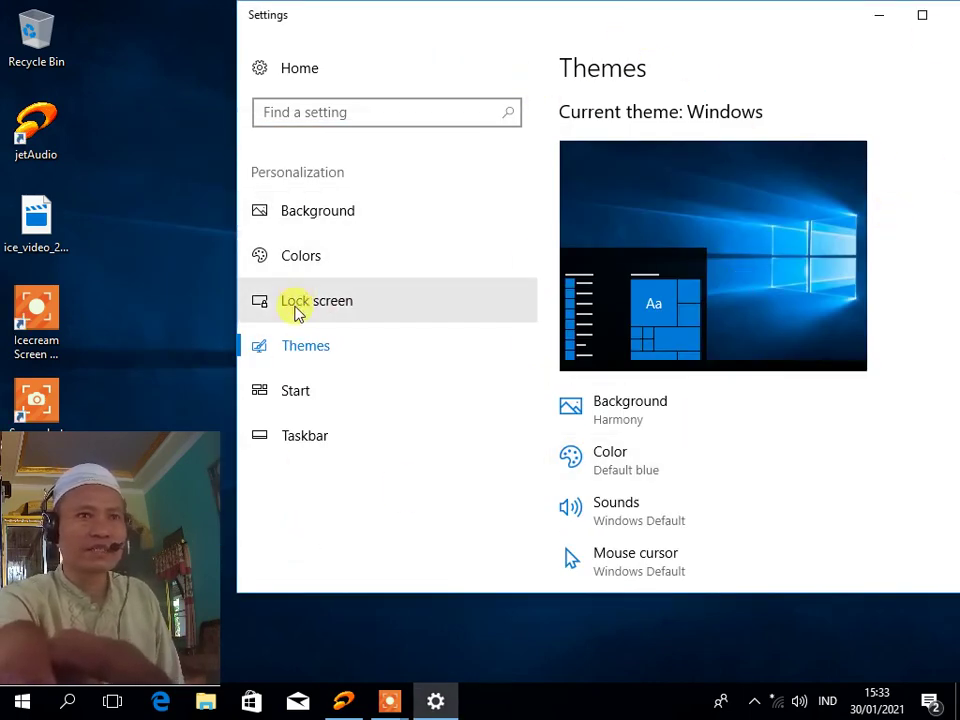
# Look over the Lock screen and Background settings again and close the Settings window.
pyautogui.click(315, 302)
pyautogui.click(330, 252)
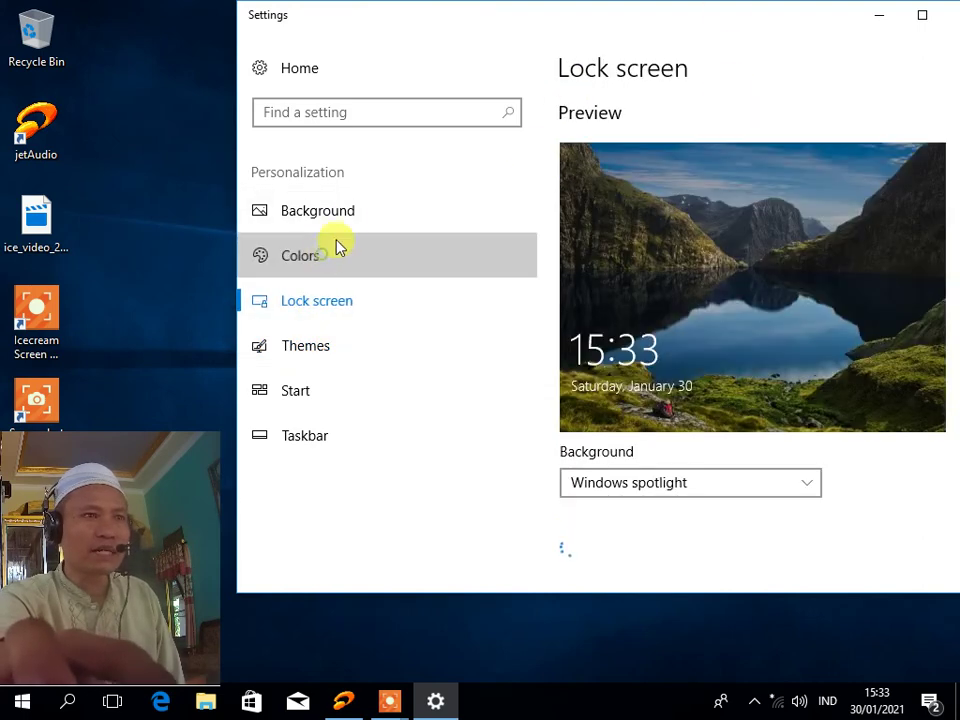
pyautogui.click(348, 218)
pyautogui.click(305, 312)
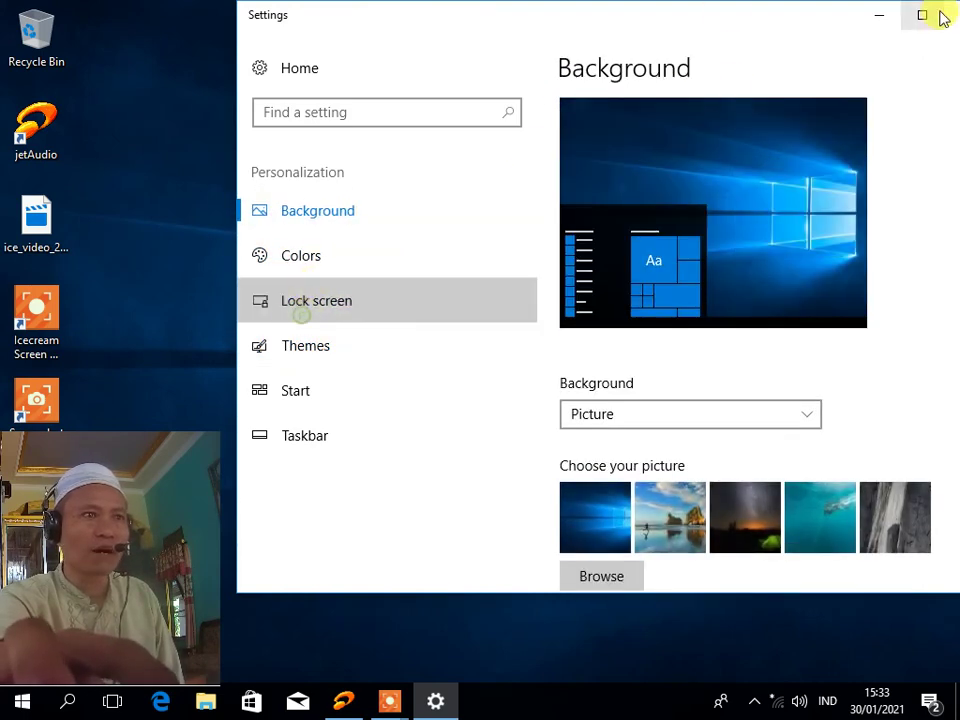
pyautogui.moveTo(785, 20); pyautogui.dragTo(676, 22)
pyautogui.click(854, 21)
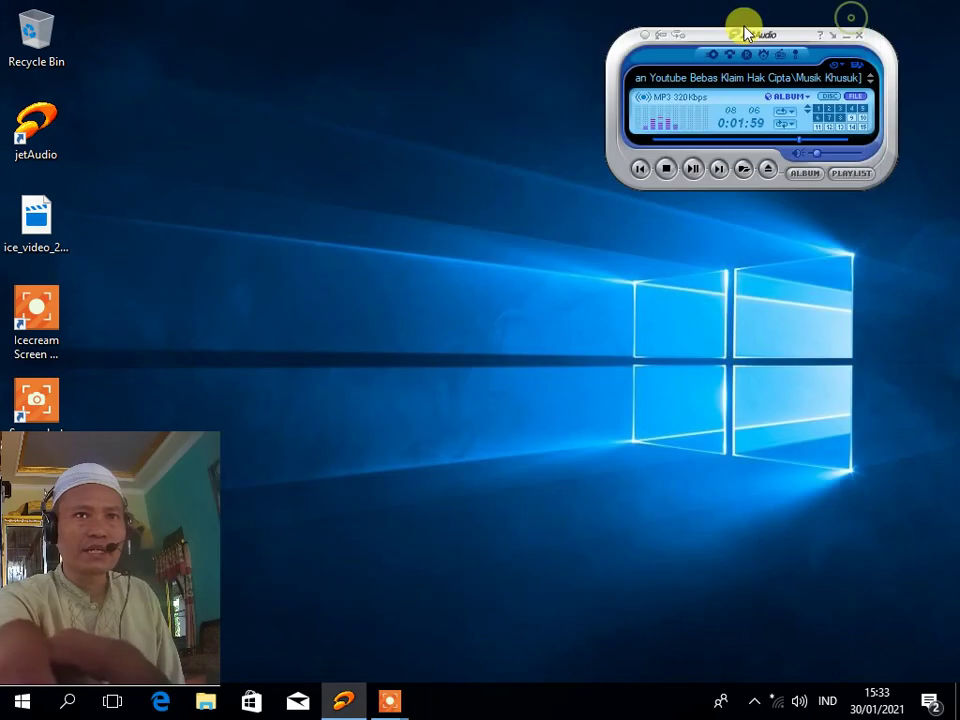
# Refresh the desktop several times to update its icons.
pyautogui.rightClick(354, 32)
pyautogui.click(384, 88)
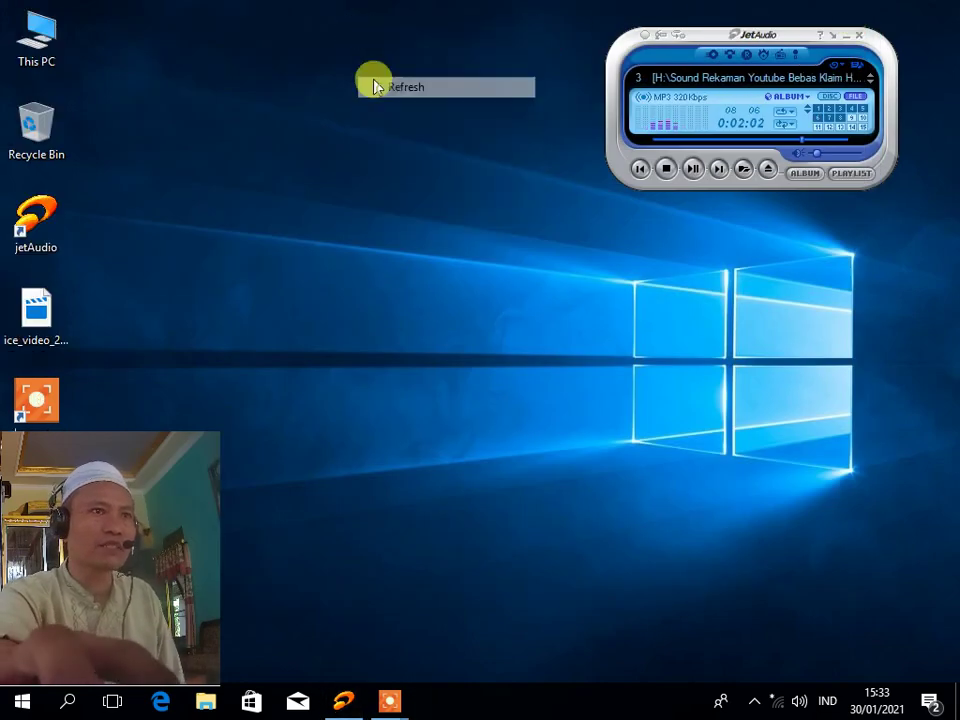
pyautogui.rightClick(354, 70)
pyautogui.click(392, 124)
pyautogui.rightClick(350, 79)
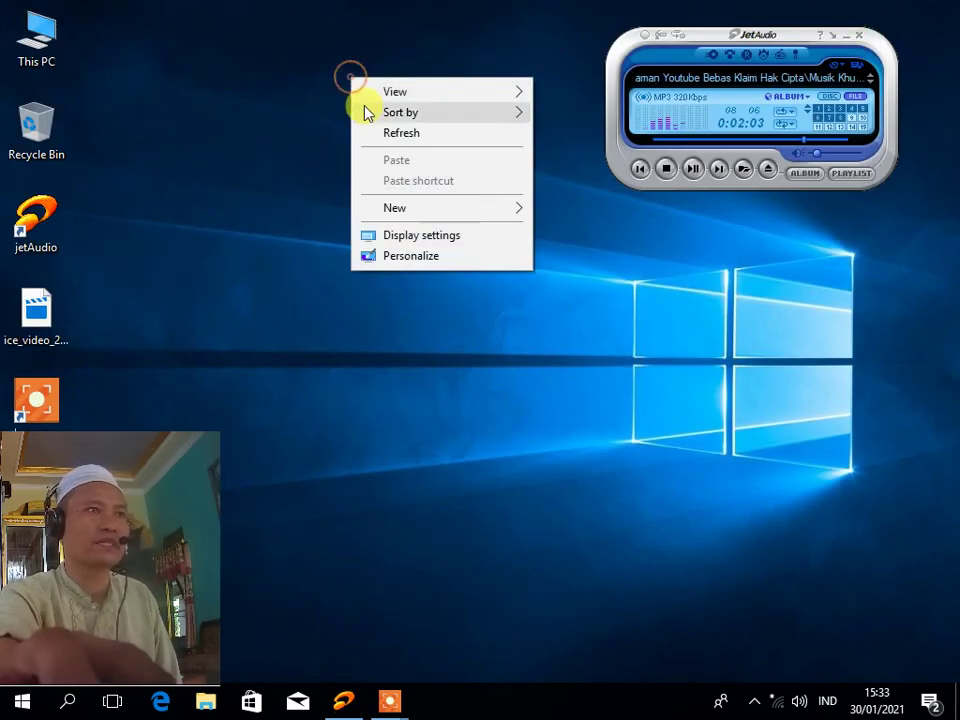
pyautogui.click(376, 136)
pyautogui.rightClick(351, 126)
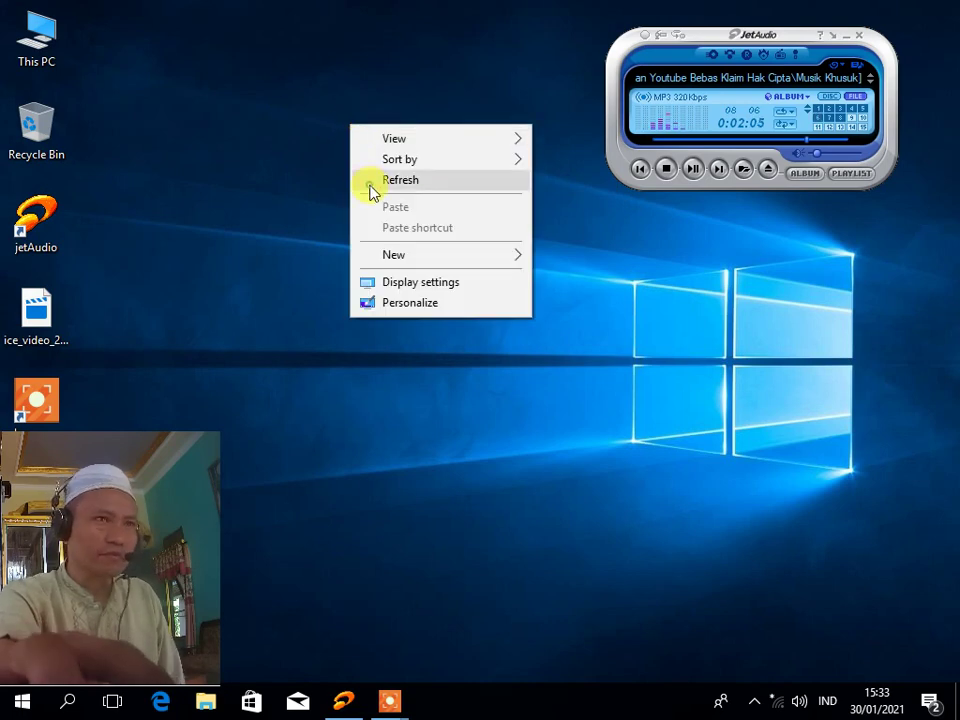
pyautogui.click(371, 183)
pyautogui.rightClick(313, 96)
pyautogui.click(356, 155)
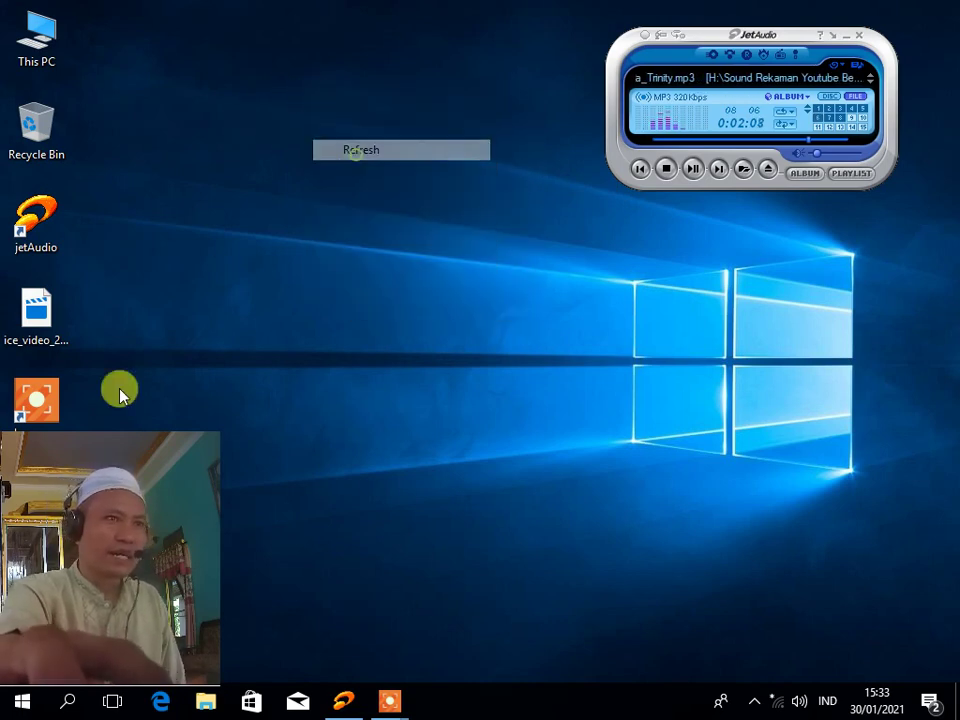
pyautogui.moveTo(103, 452); pyautogui.dragTo(621, 306)
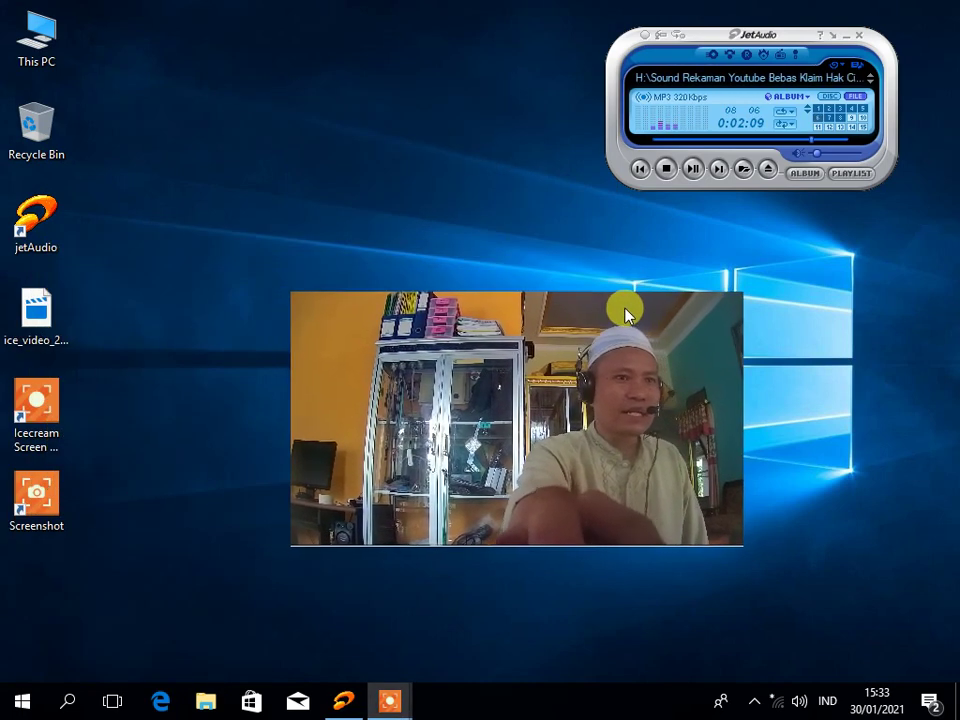
pyautogui.moveTo(521, 343); pyautogui.dragTo(52, 465)
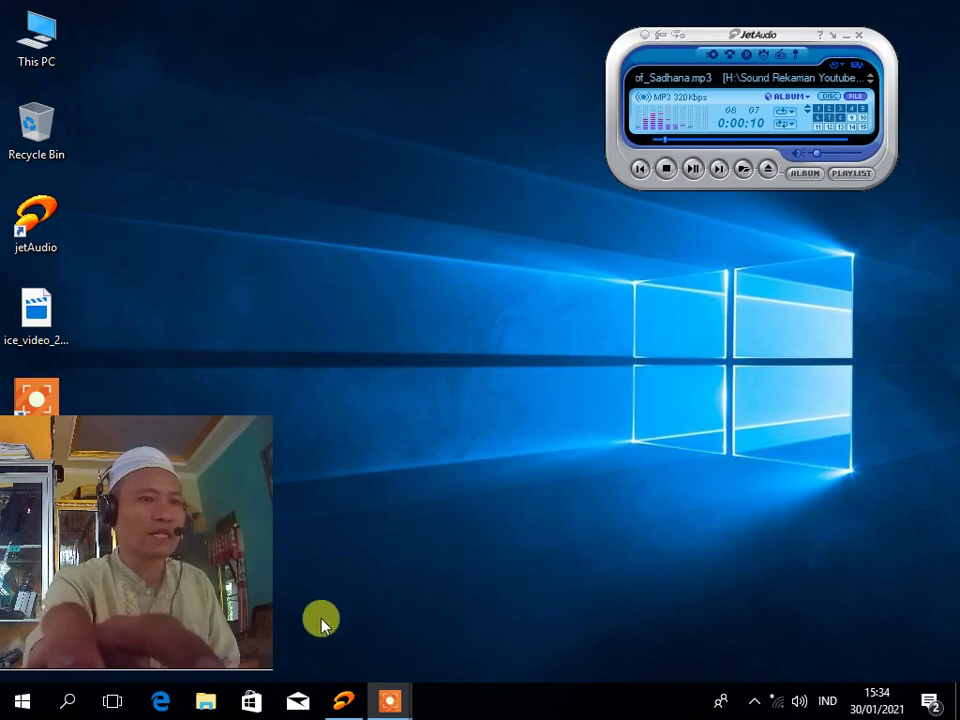
pyautogui.moveTo(393, 712)
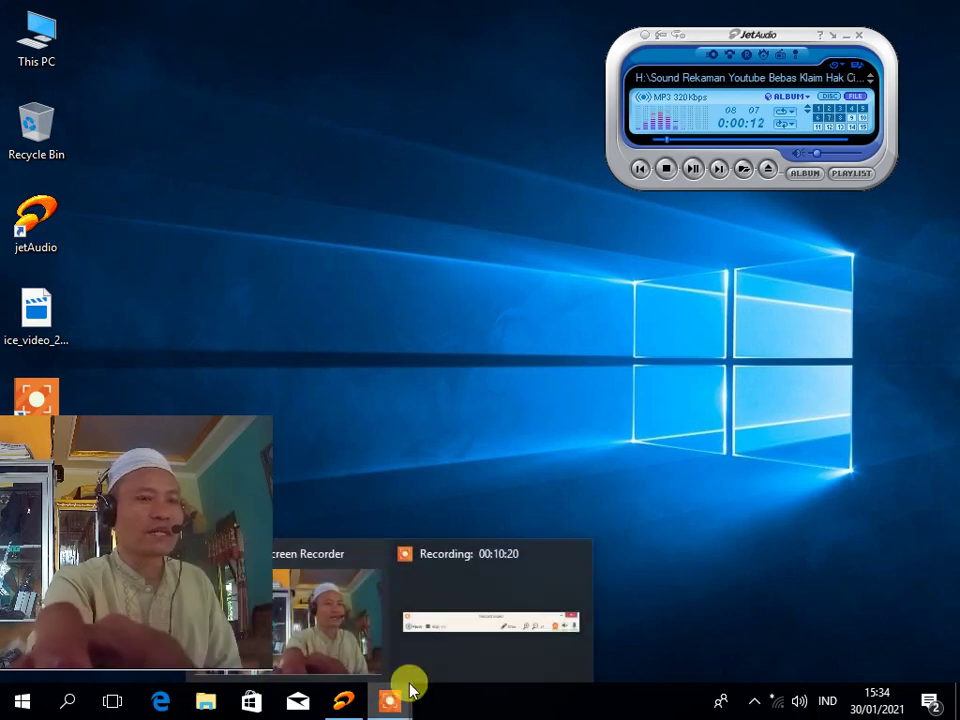
pyautogui.click(439, 650)
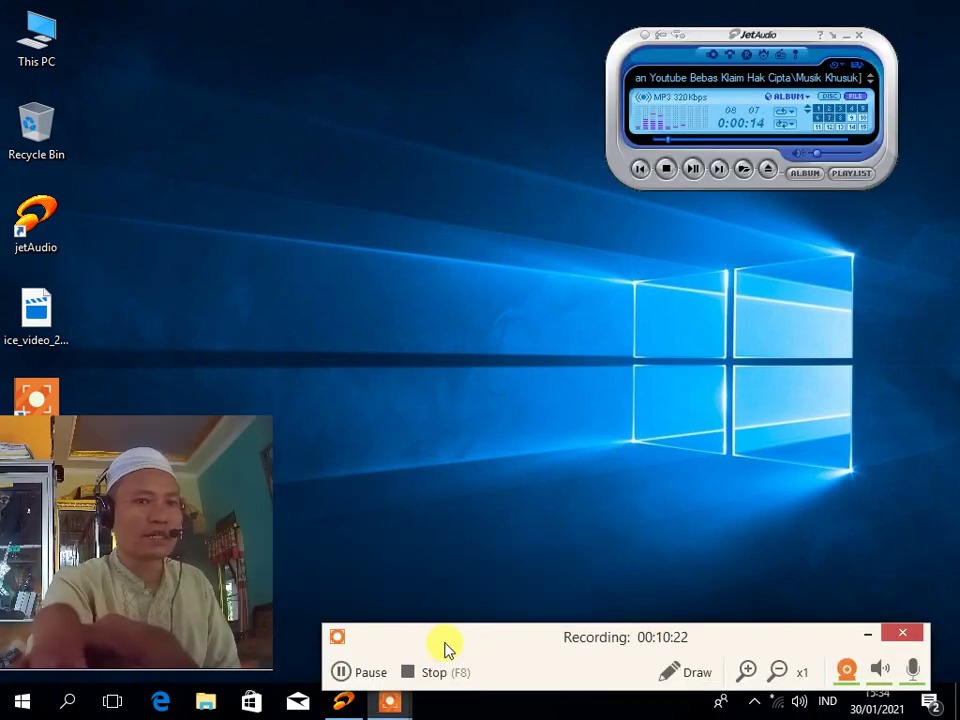